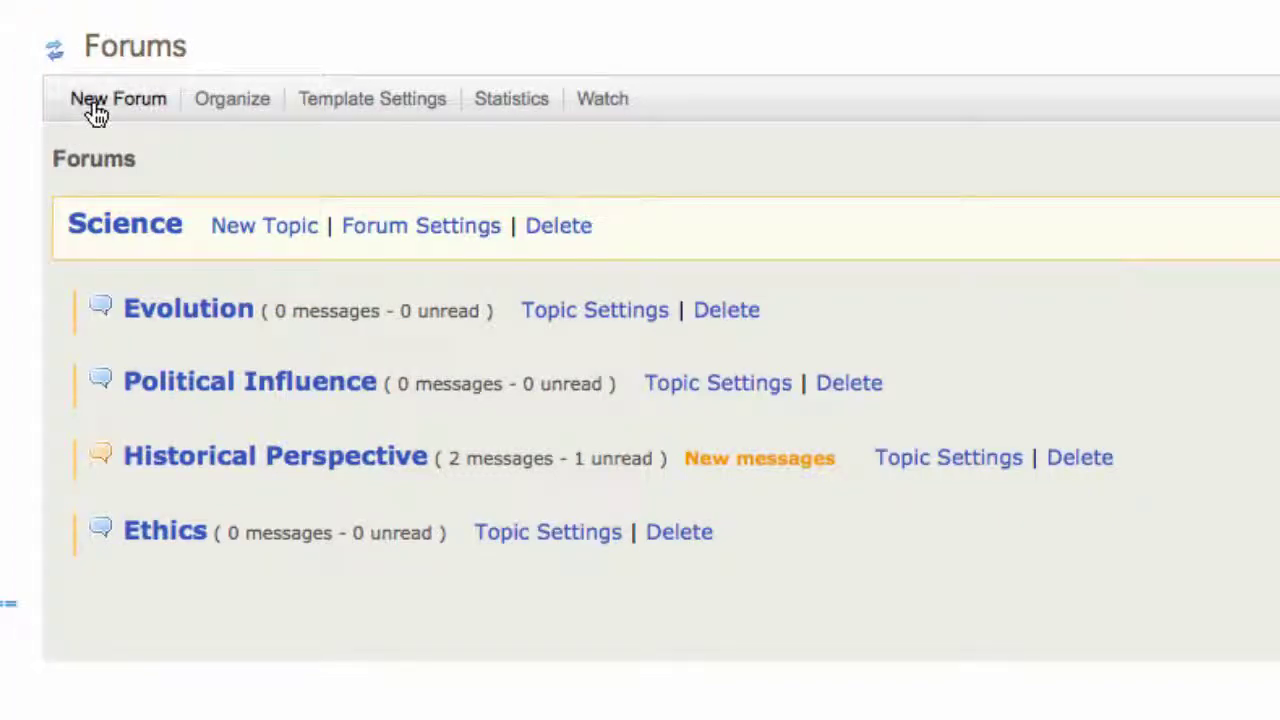
Create a new forum titled 'Group Project 1' with short description 'Space for your group to collaborate'.
click(95, 106)
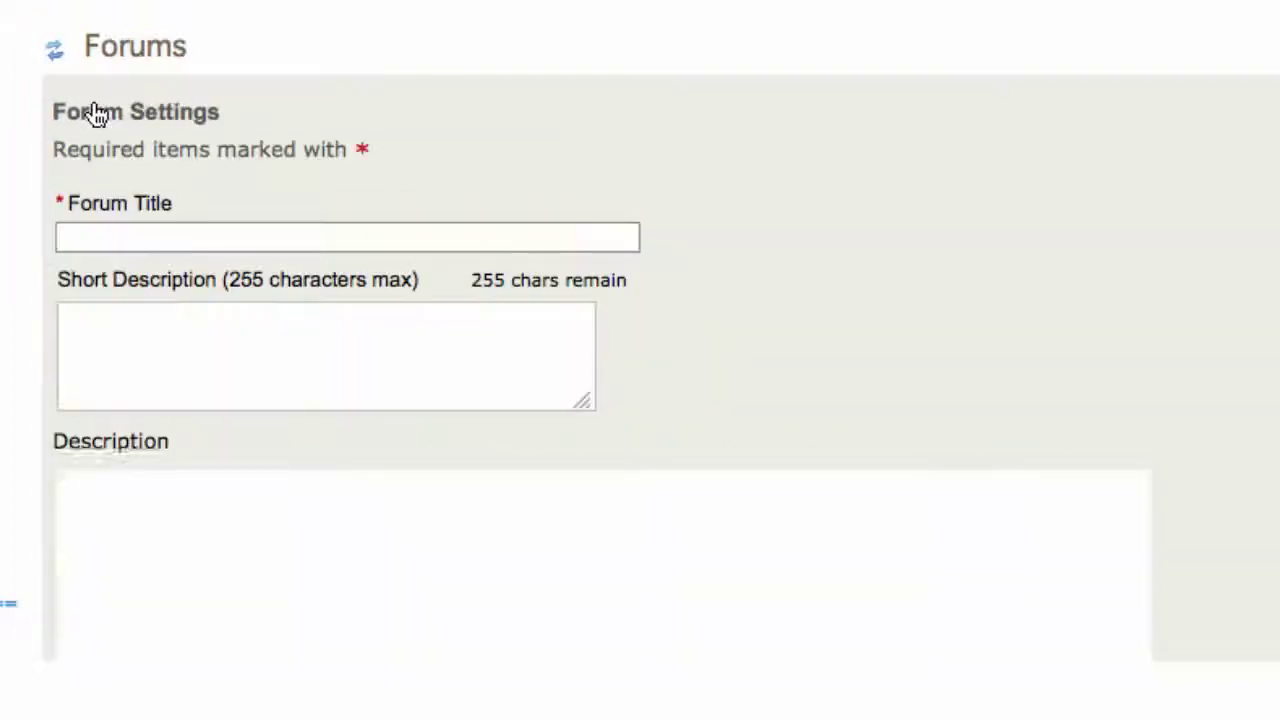
click(121, 238)
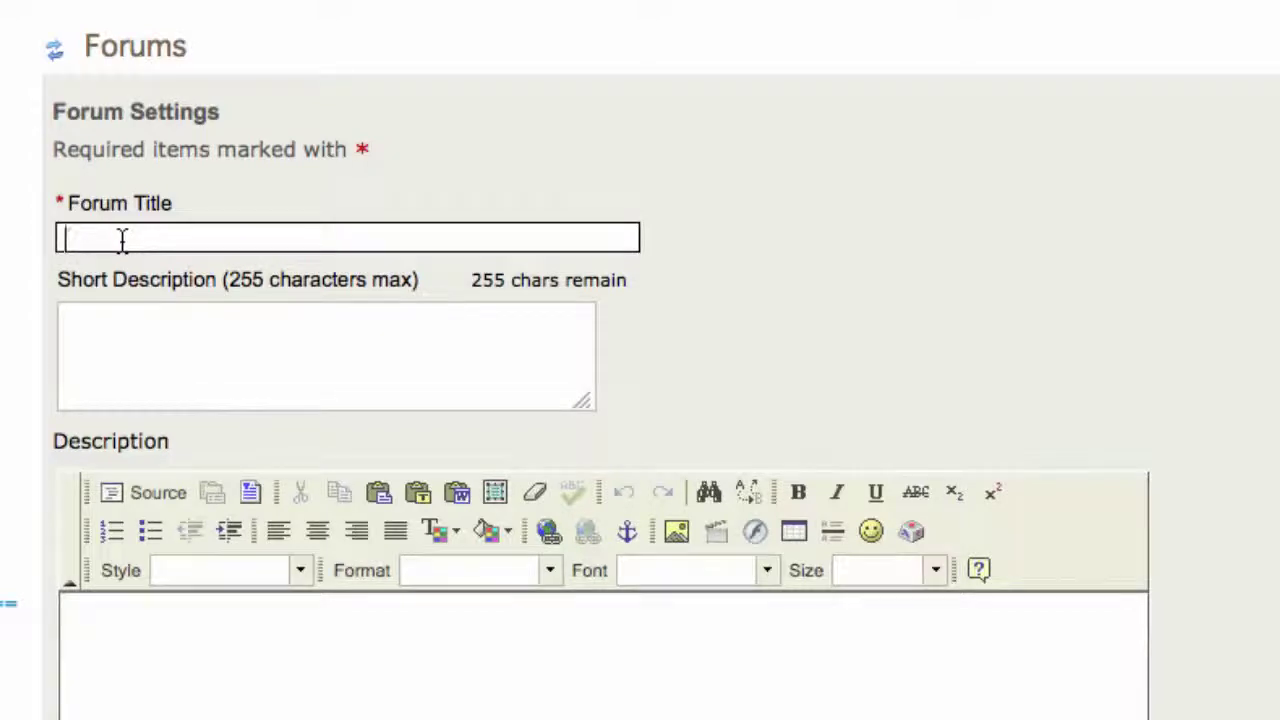
text(Group Project 1)
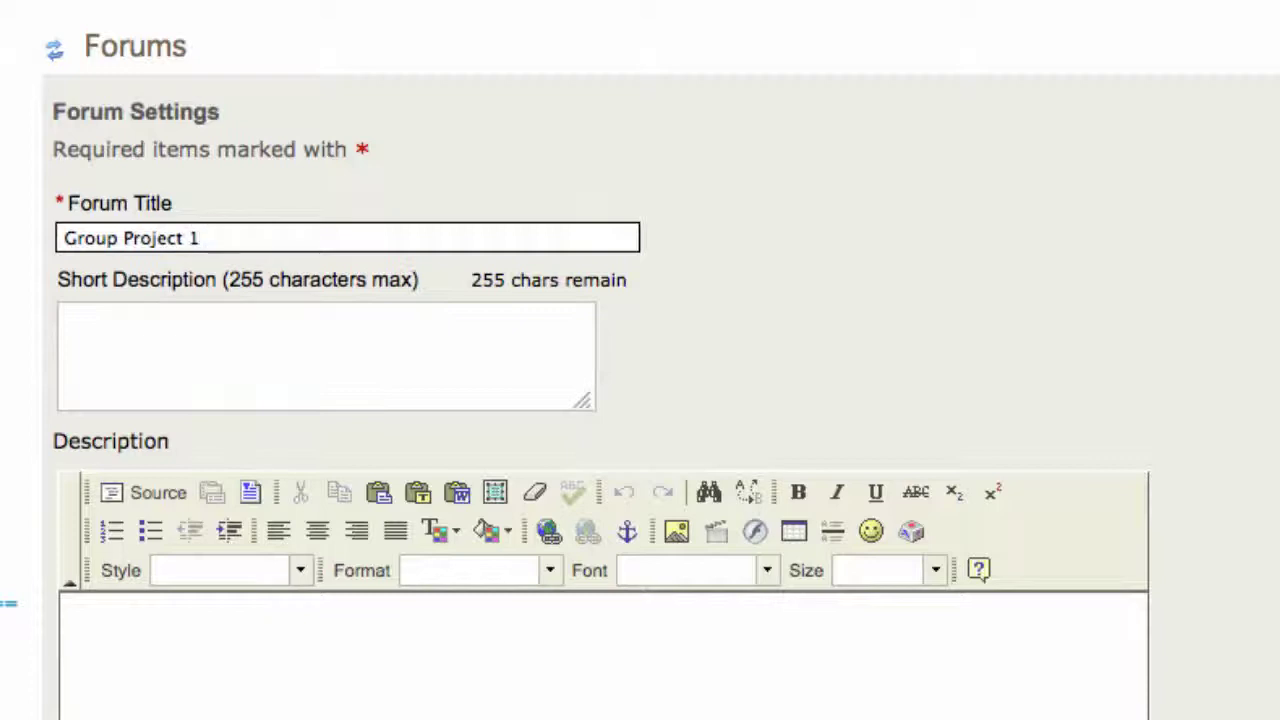
scroll(33, 200, down, 3)
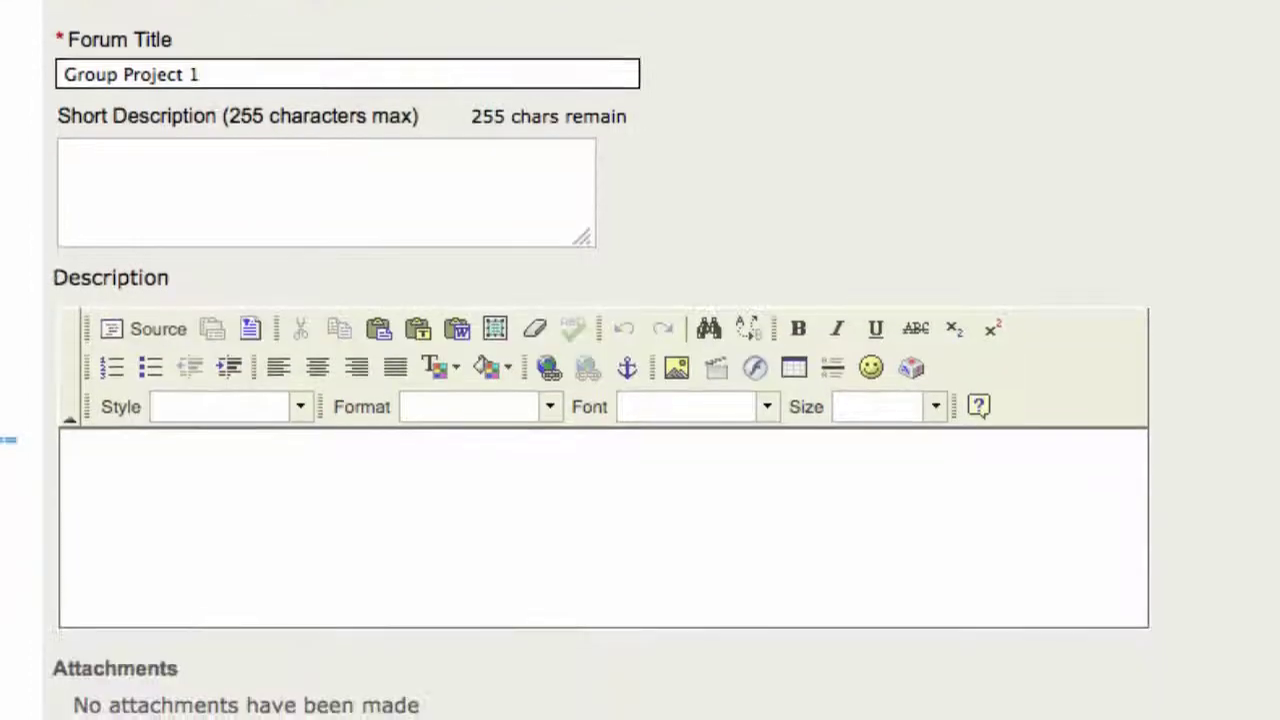
click(121, 183)
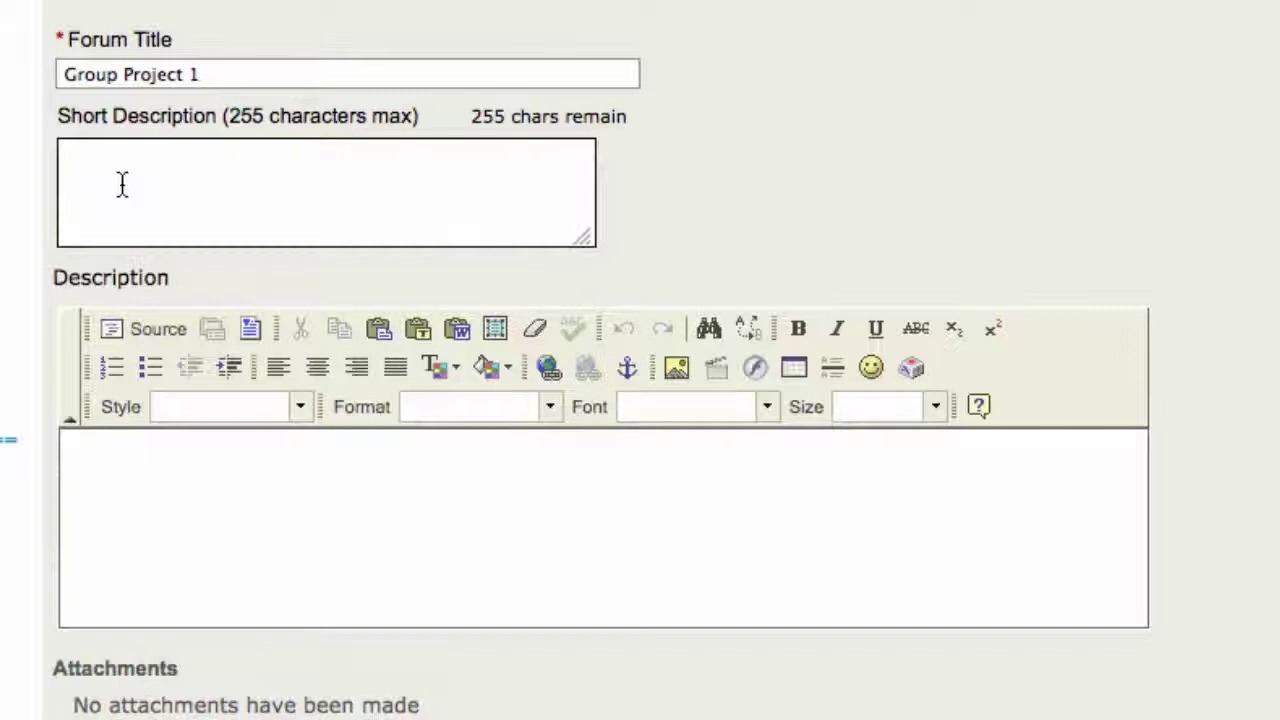
text(Space for )
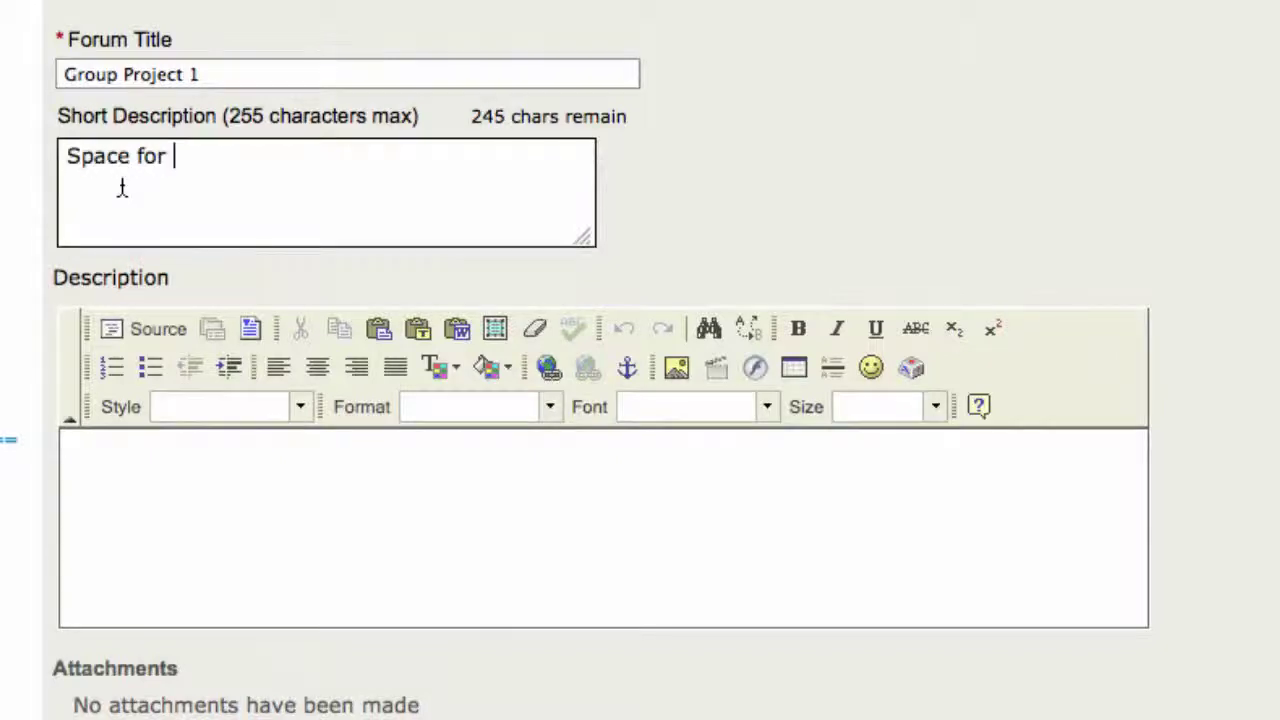
text(your group to collaborate)
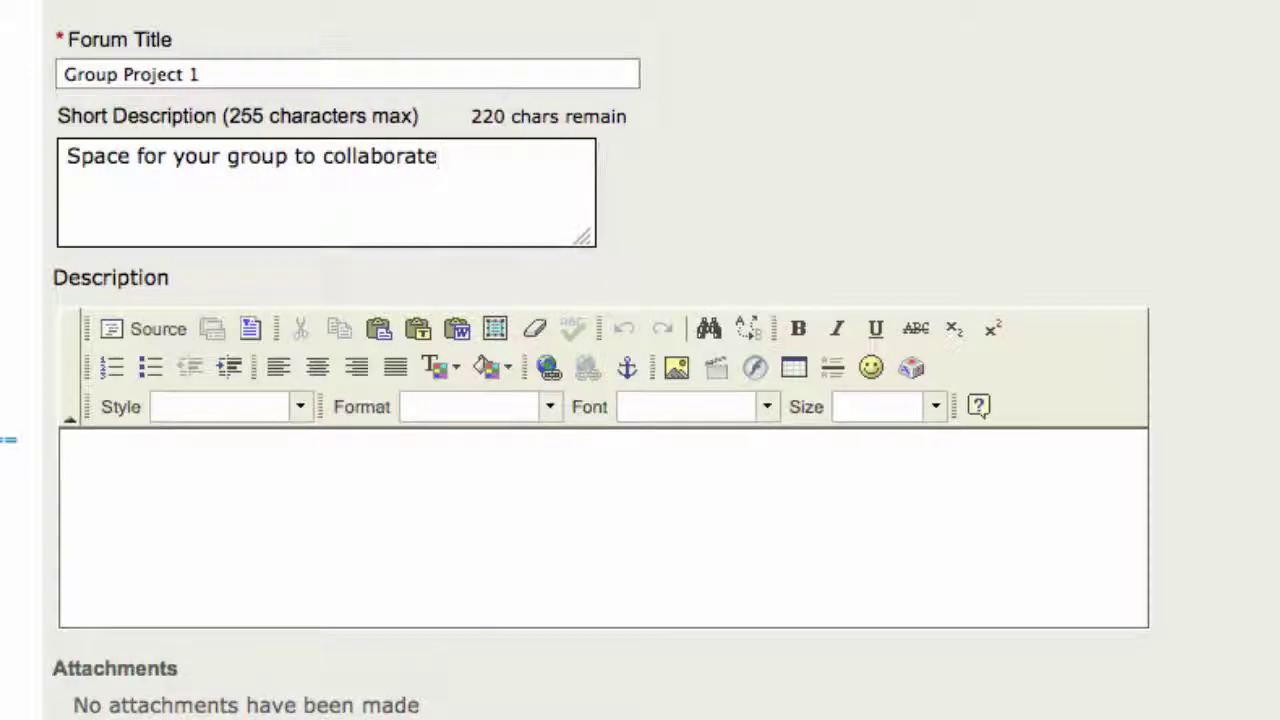
scroll(640, 360, down, 10)
scroll(640, 360, down, 5)
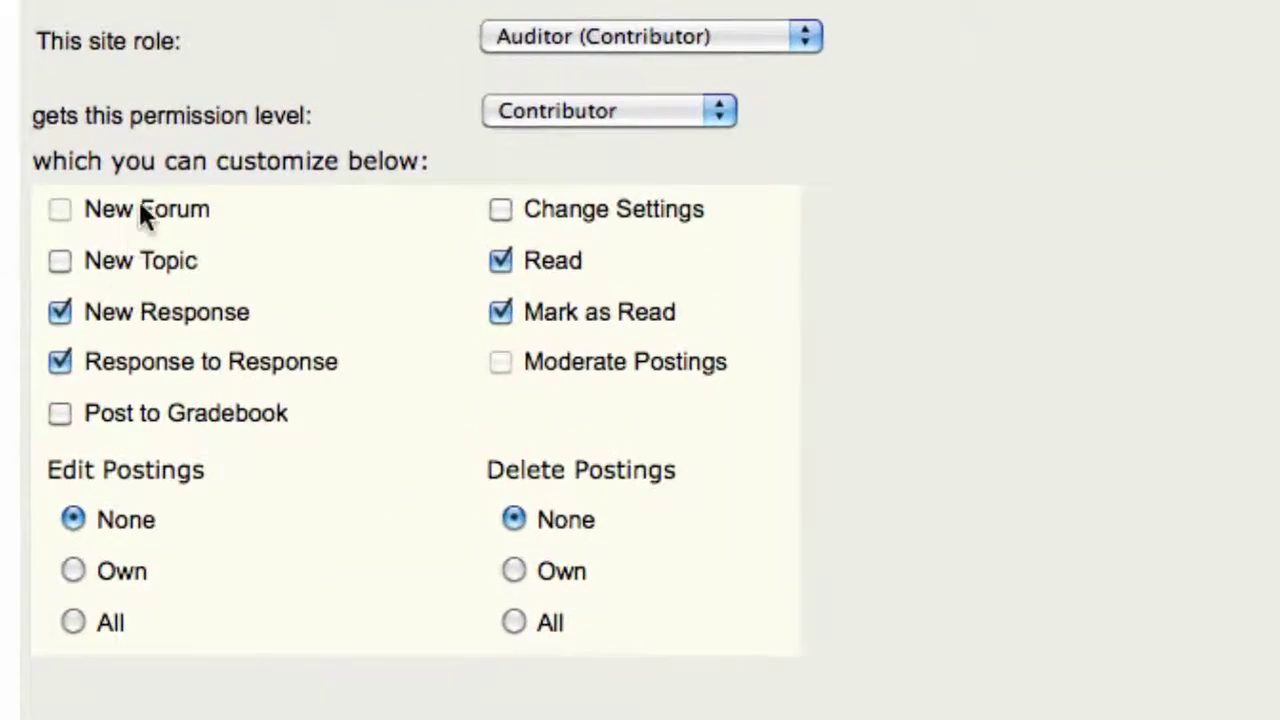
Set the Student role's permission level to None, leave no gradebook item linked, and save the forum.
click(617, 38)
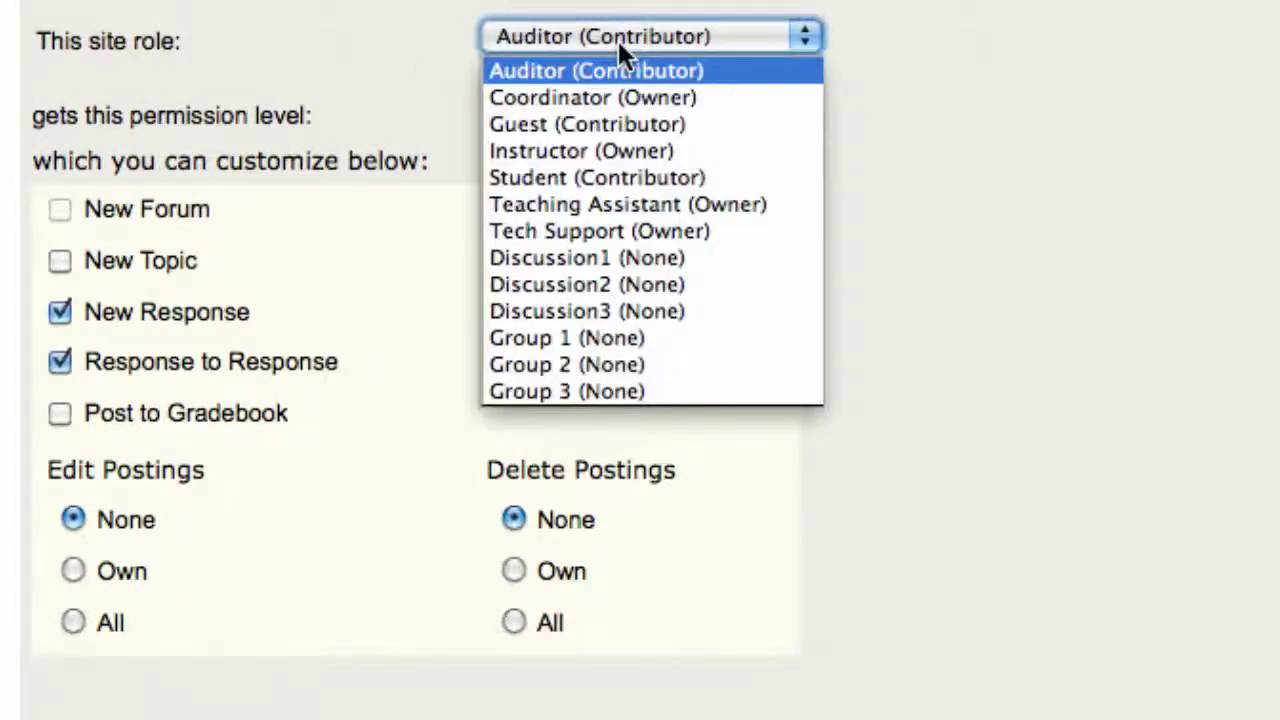
click(616, 176)
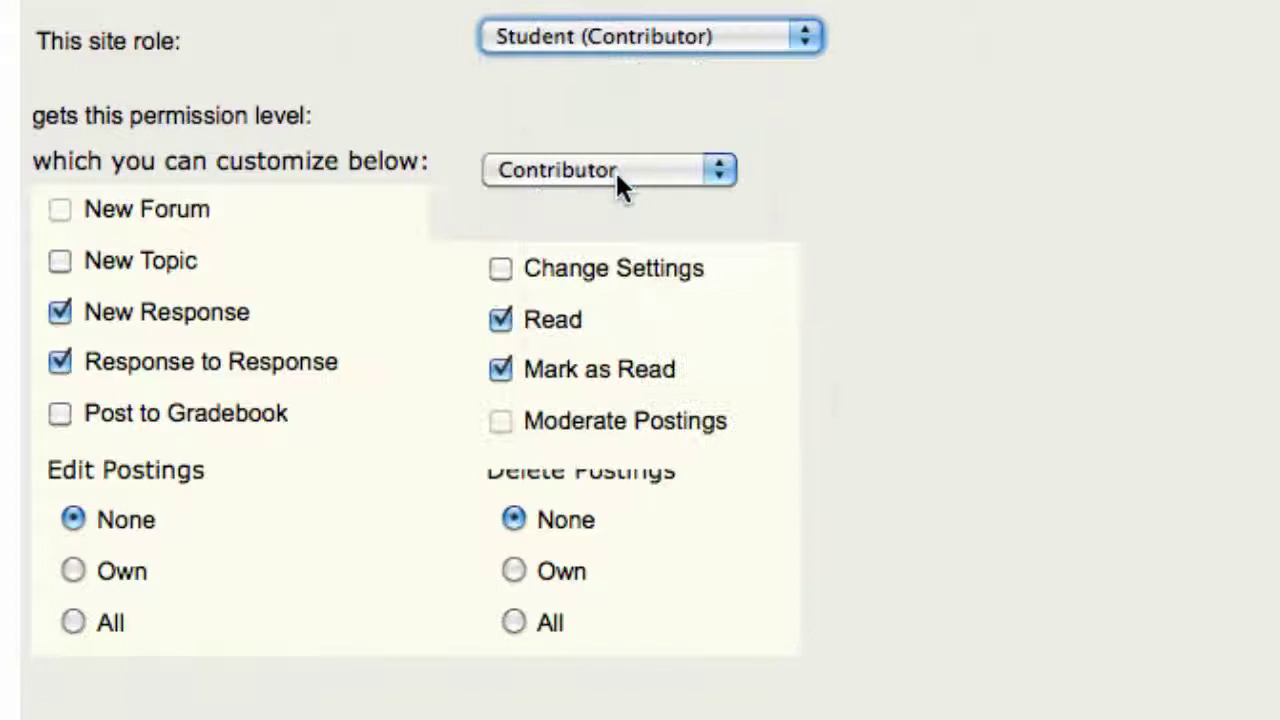
click(615, 169)
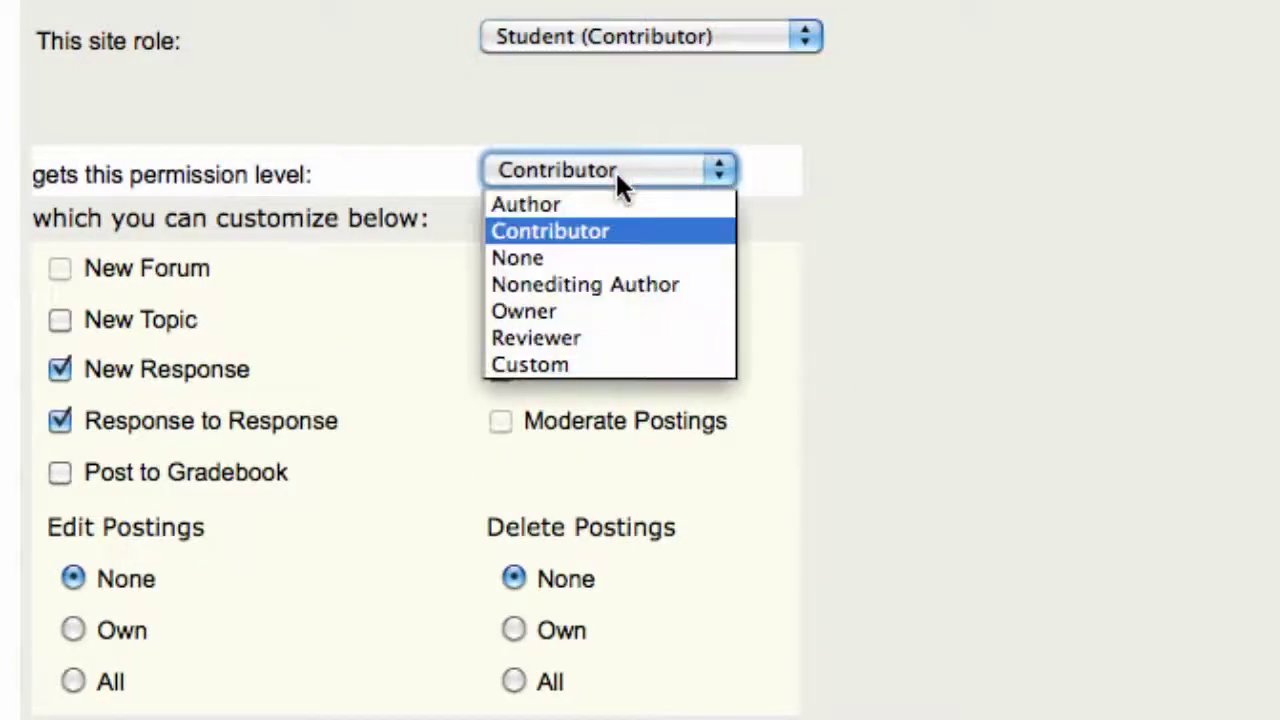
click(508, 257)
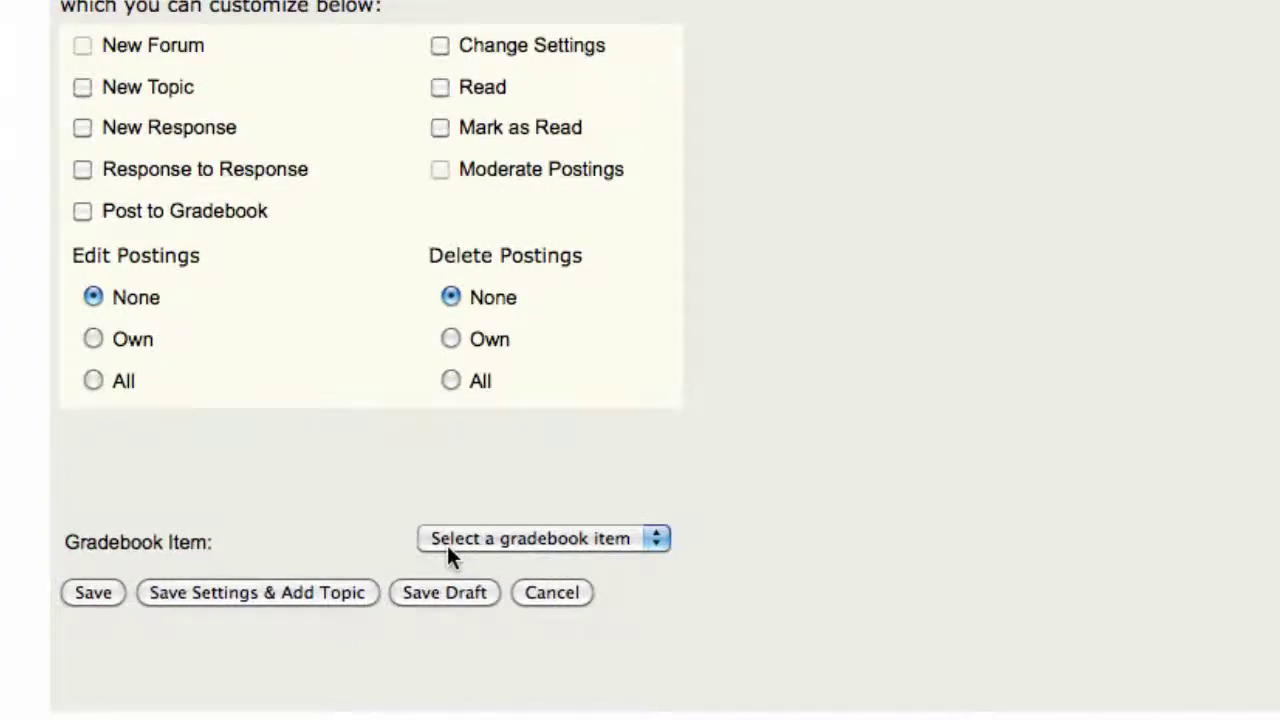
click(447, 545)
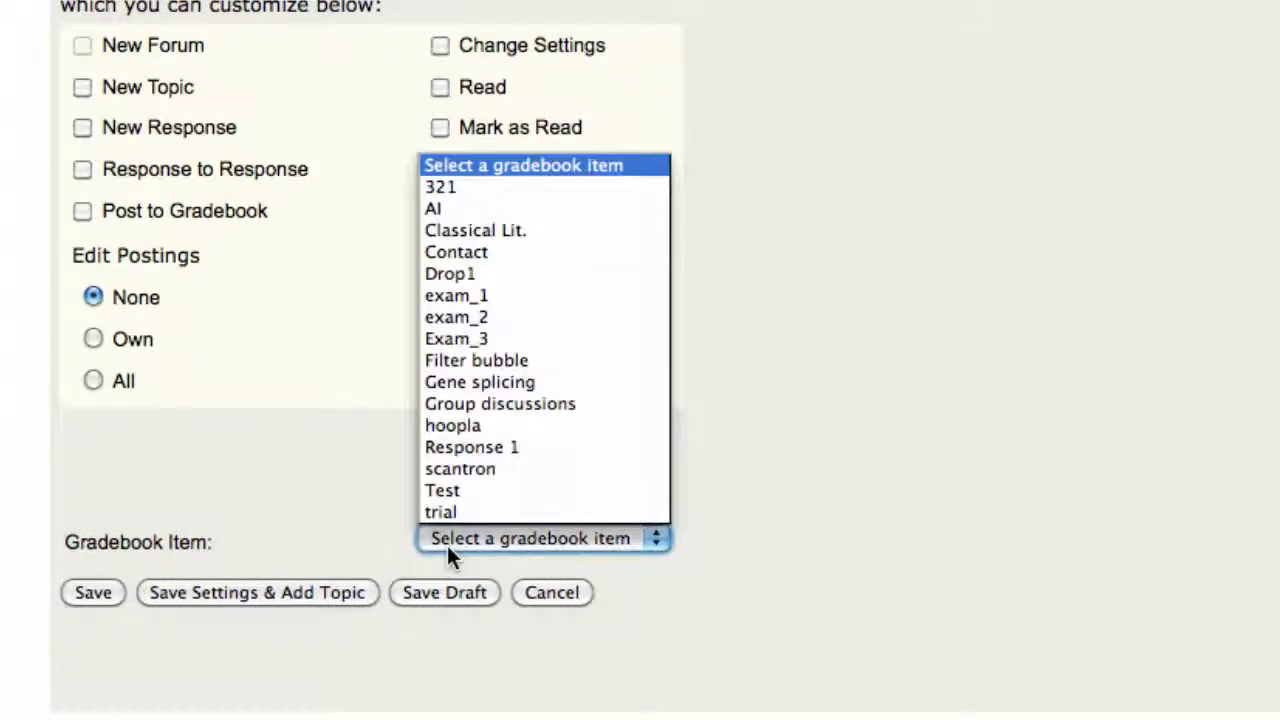
click(447, 545)
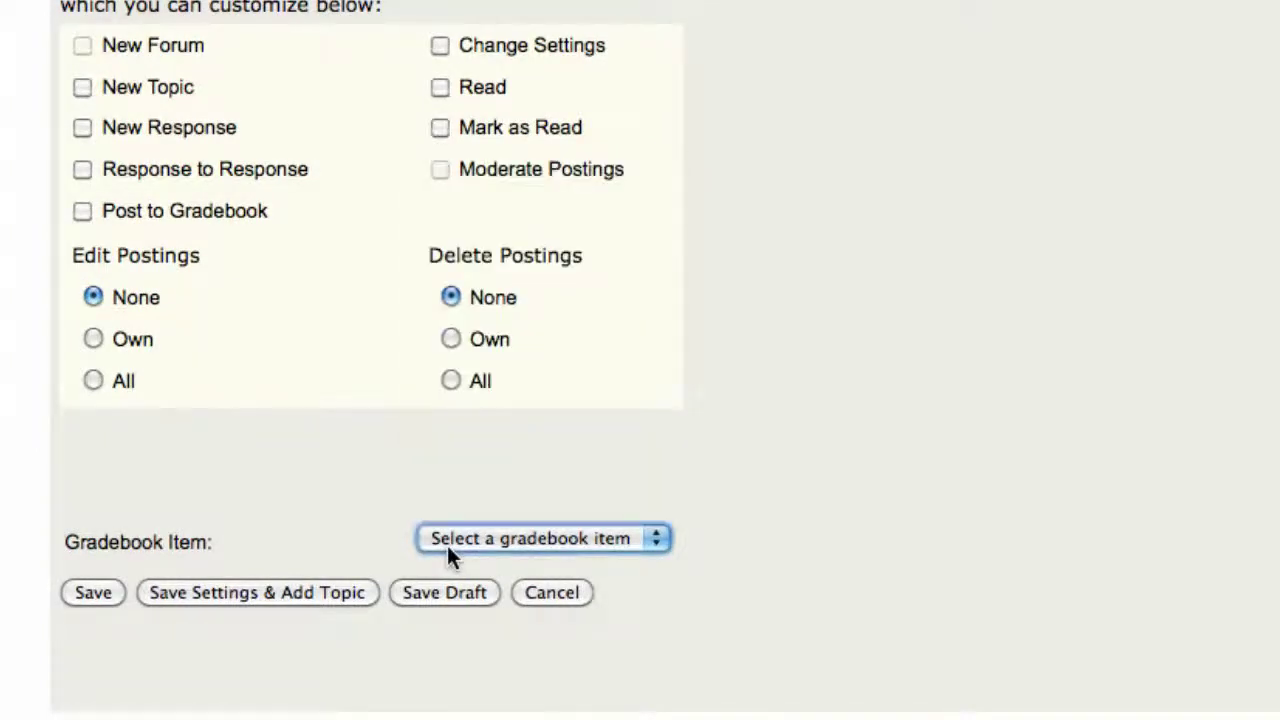
click(201, 586)
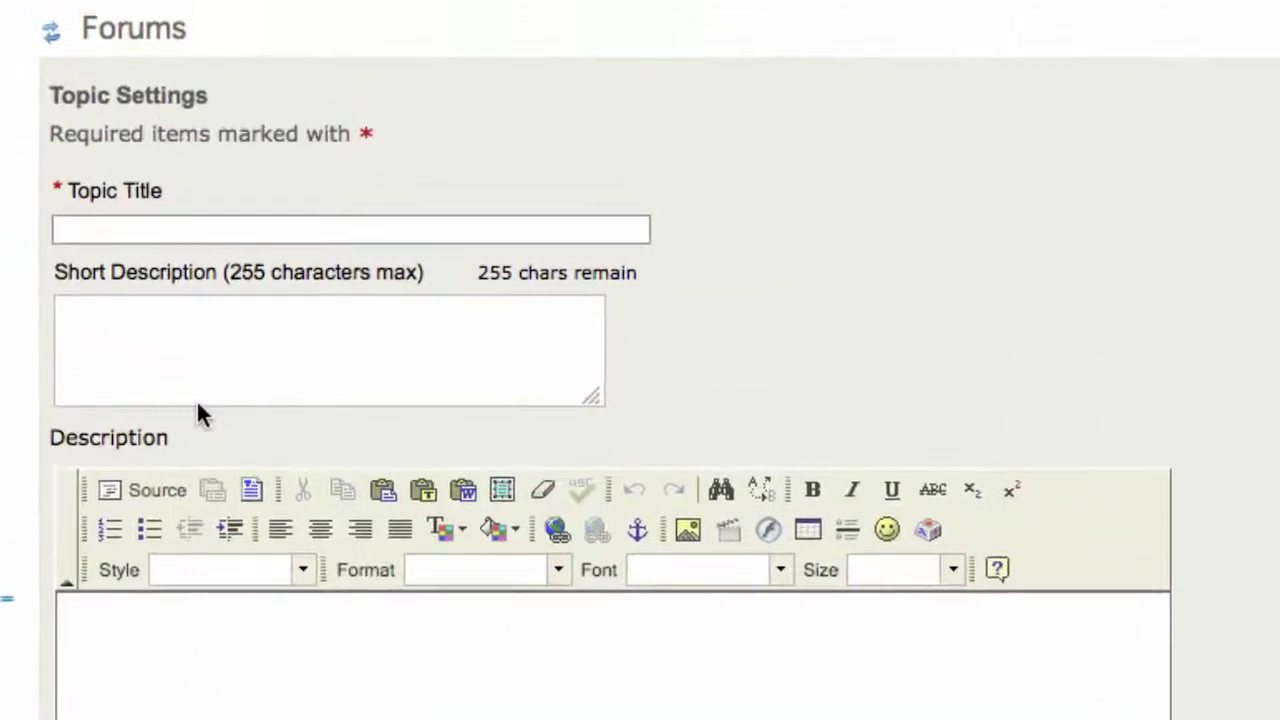
Title the new topic 'Group 1', leaving its short description empty.
click(154, 229)
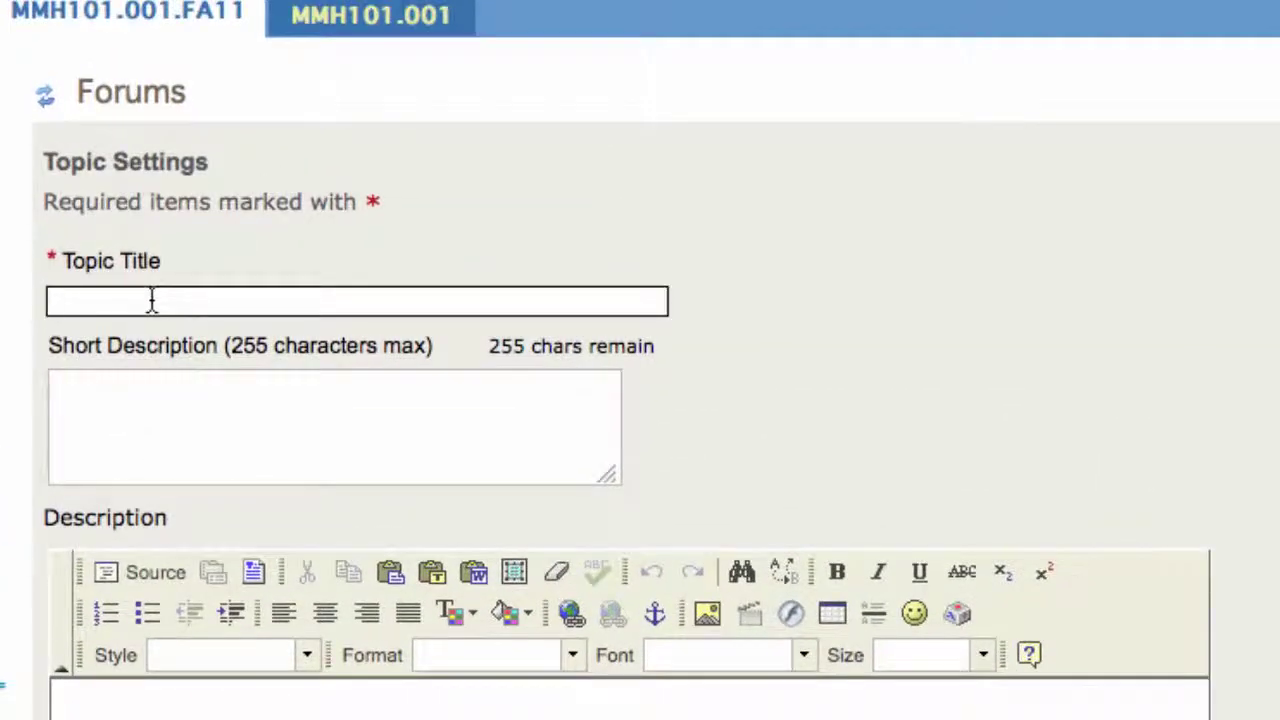
text(Group 1)
click(157, 405)
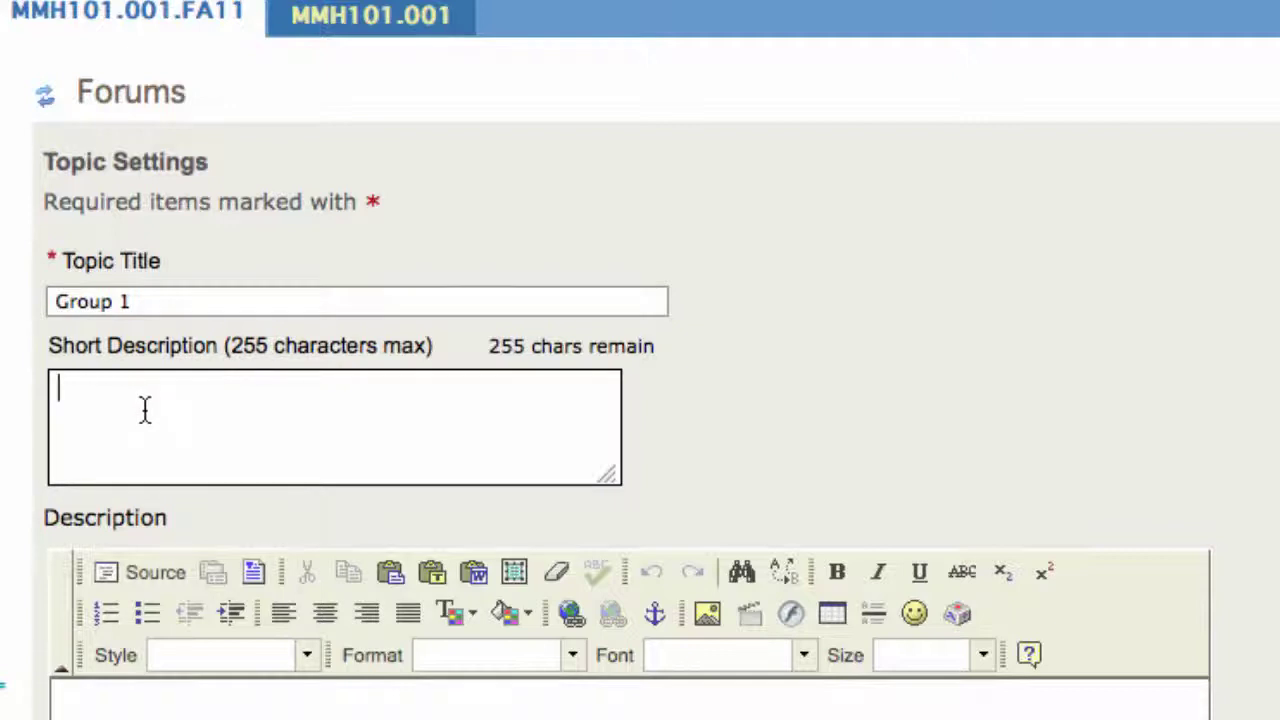
scroll(144, 410, down, 5)
scroll(145, 416, down, 11)
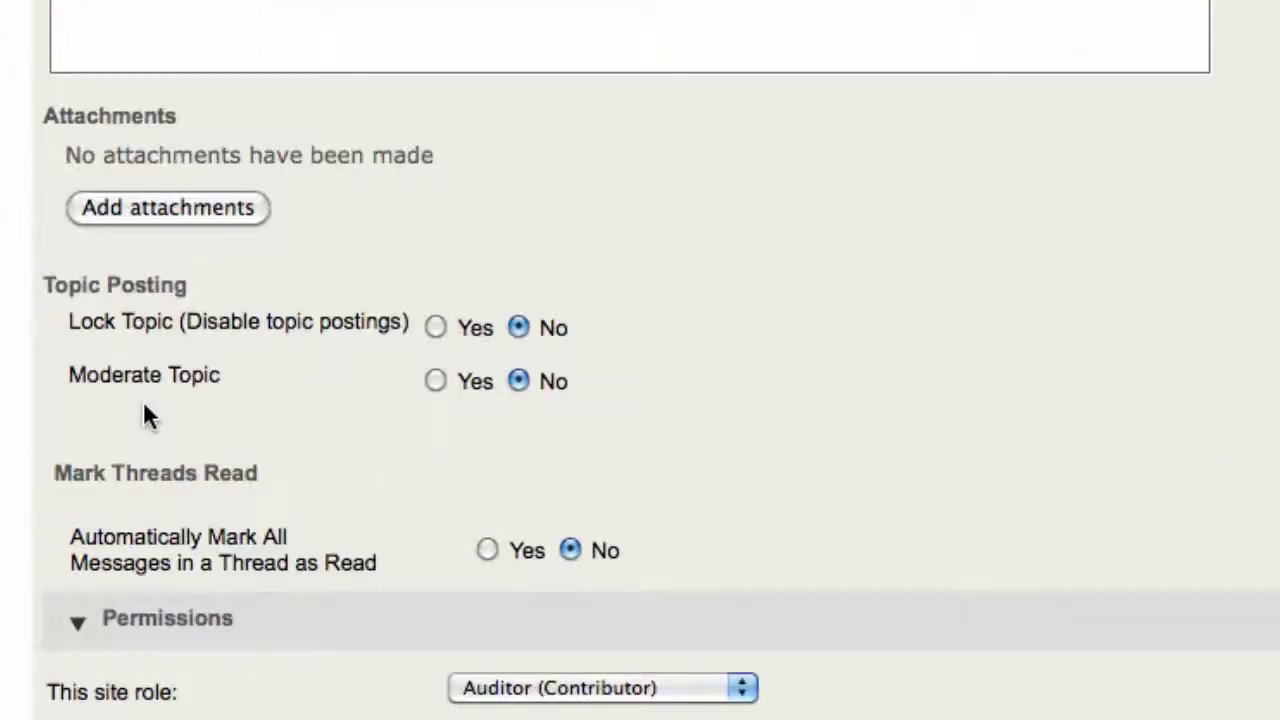
scroll(142, 405, down, 1)
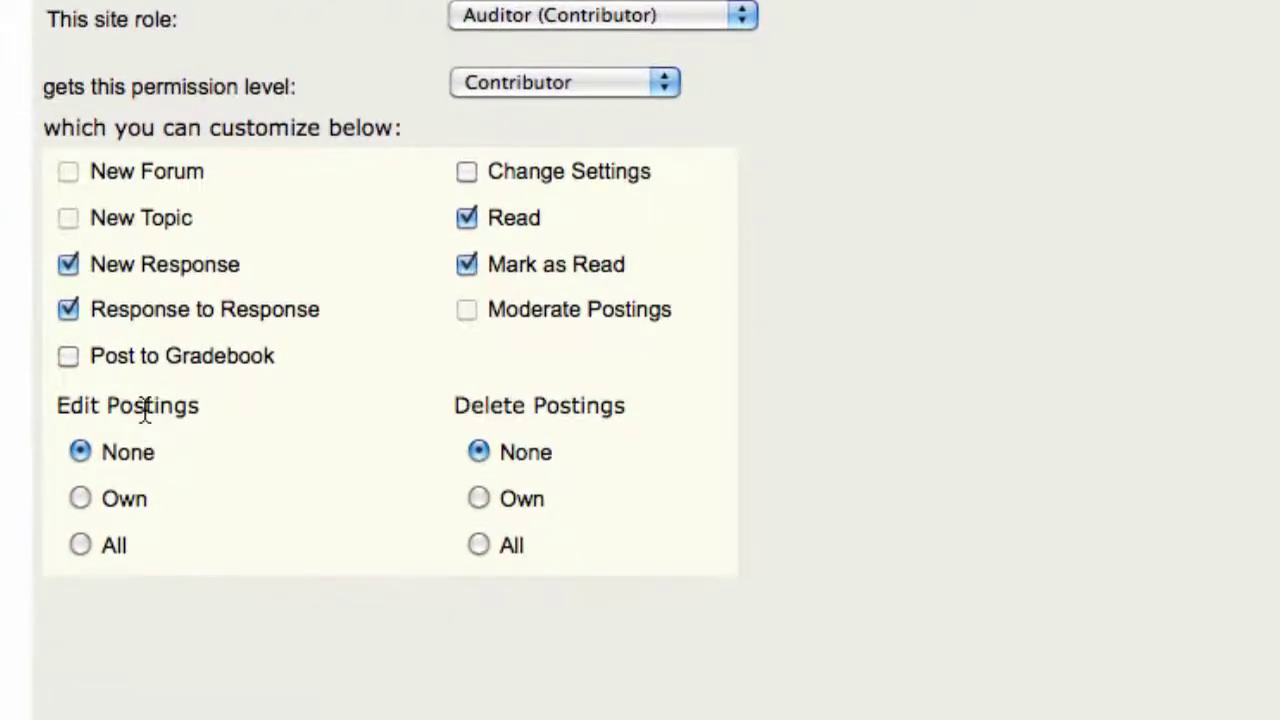
Give the Group 1 role Contributor level with Edit Postings: Own, and save the topic.
click(557, 15)
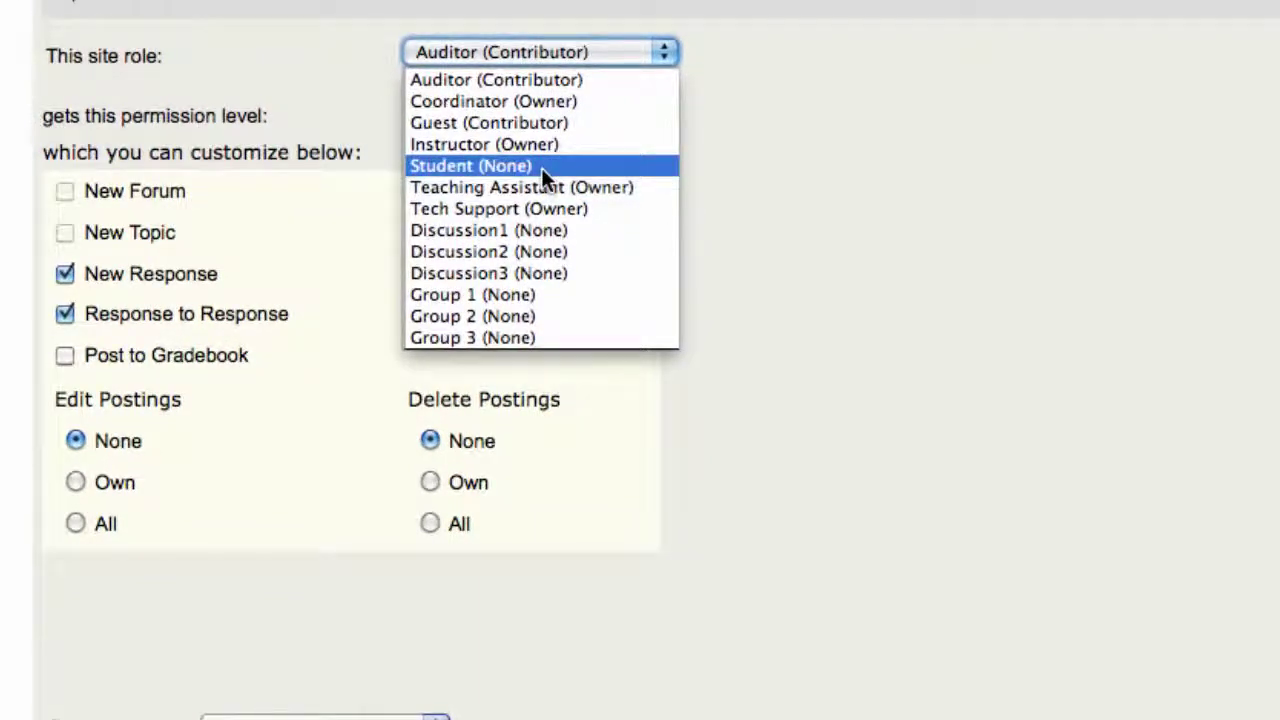
click(526, 298)
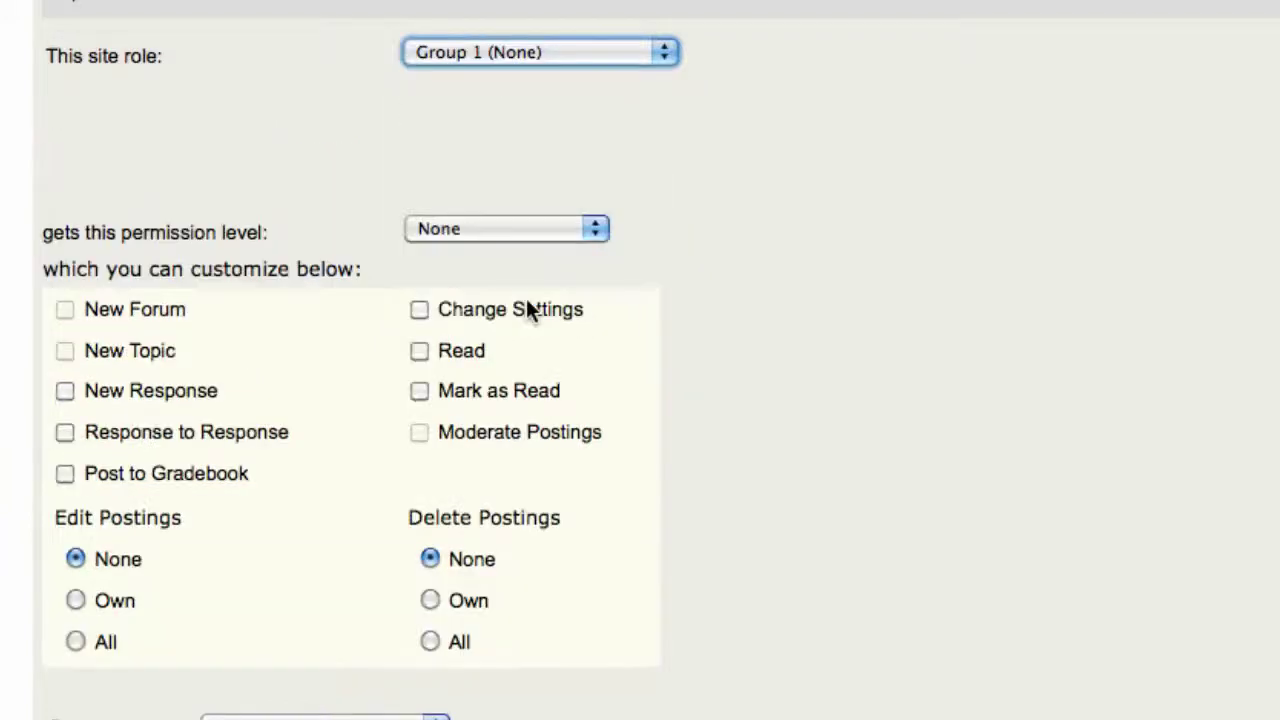
click(510, 230)
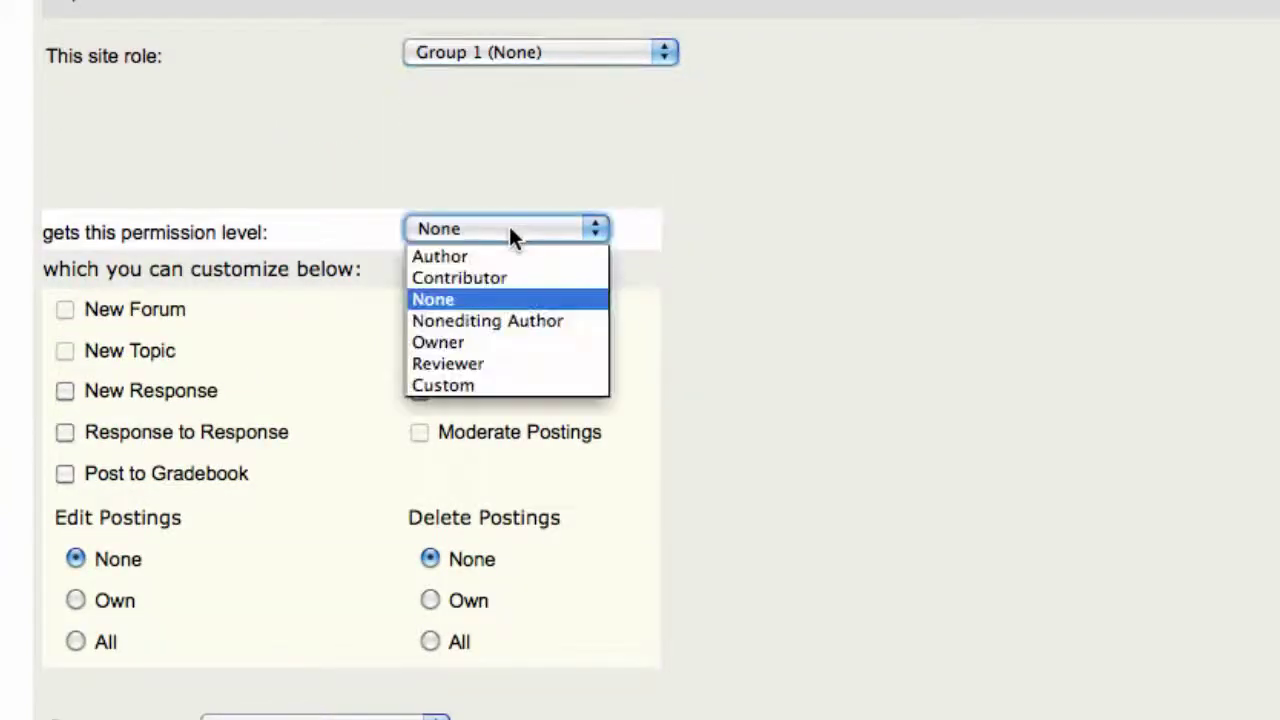
click(495, 278)
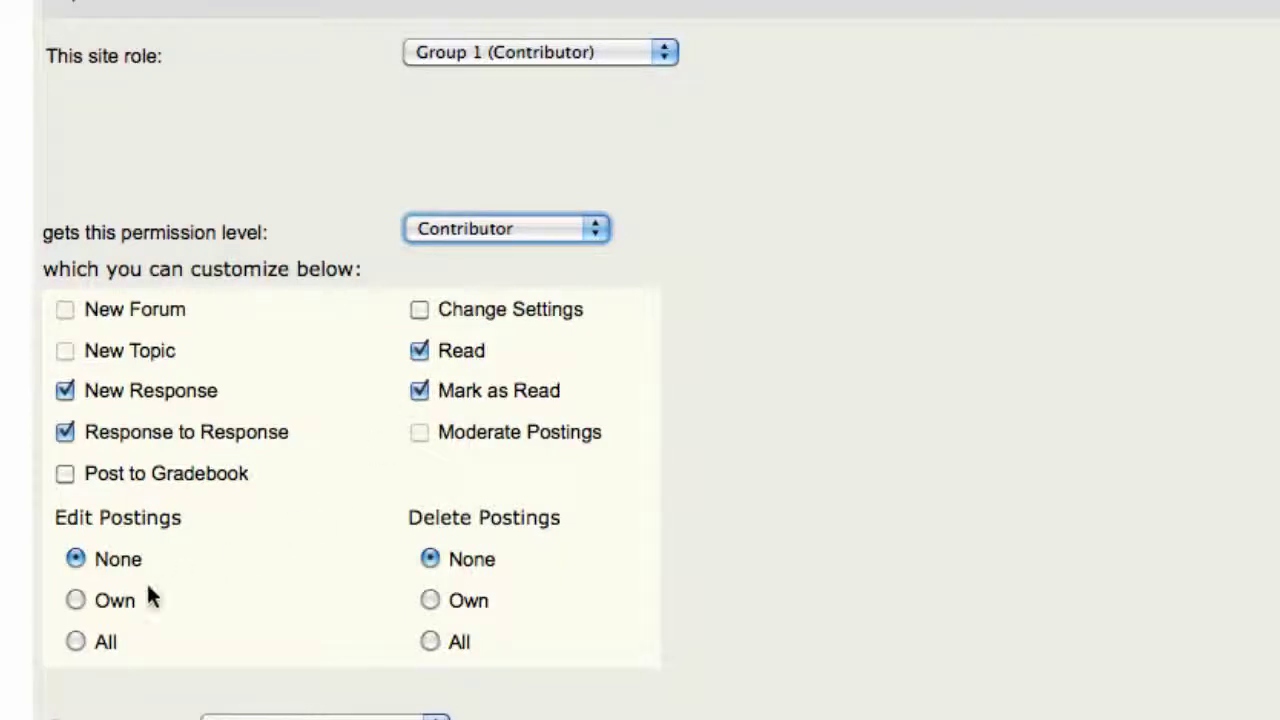
click(73, 598)
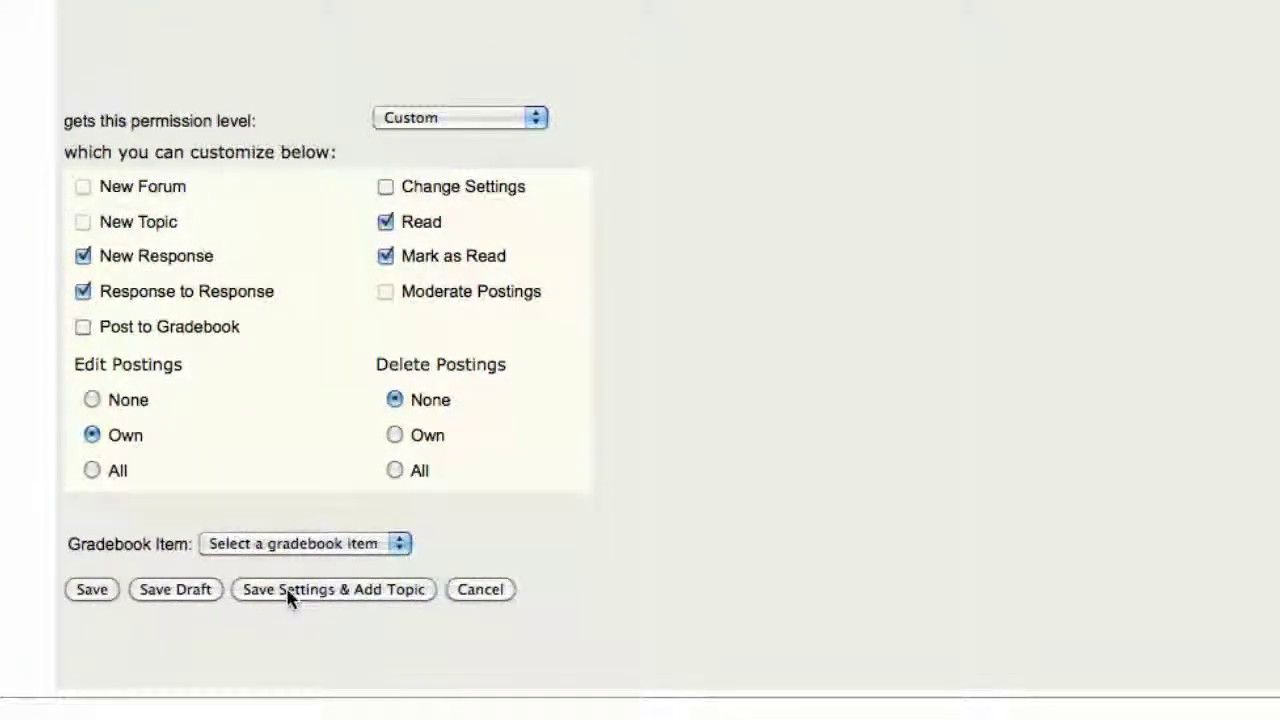
click(288, 591)
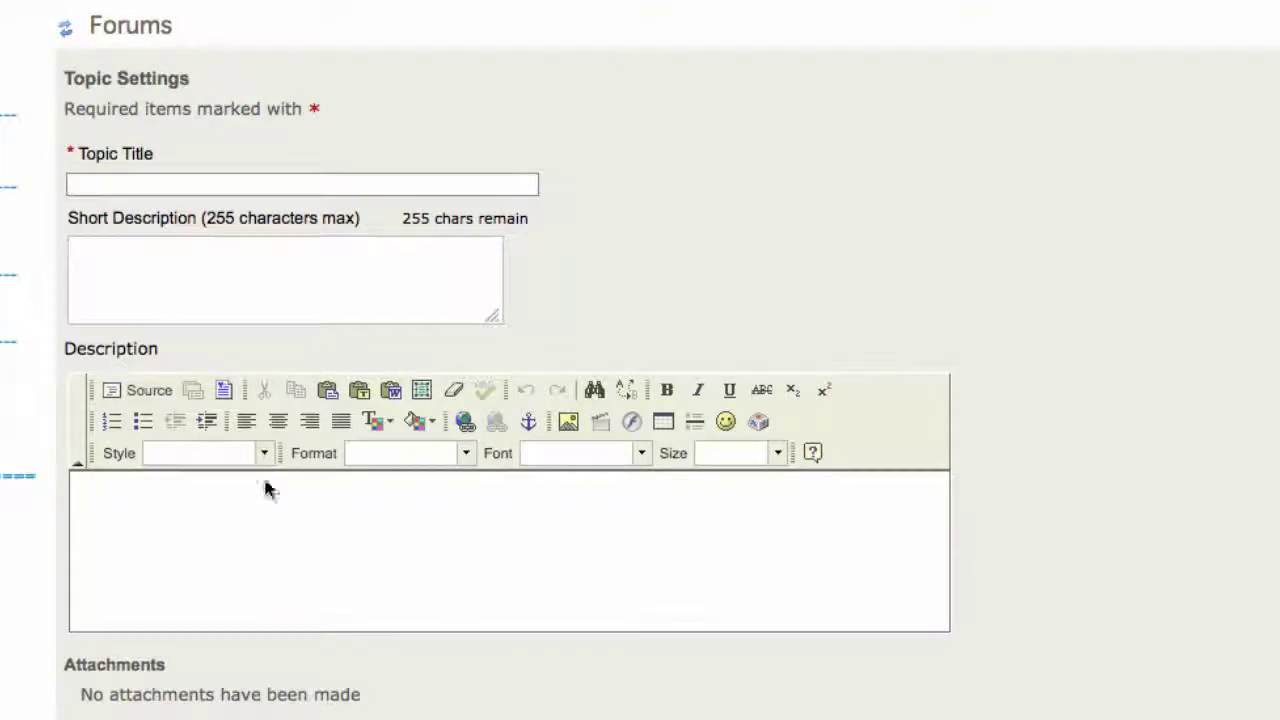
Title the second topic 'Group 2'.
click(163, 185)
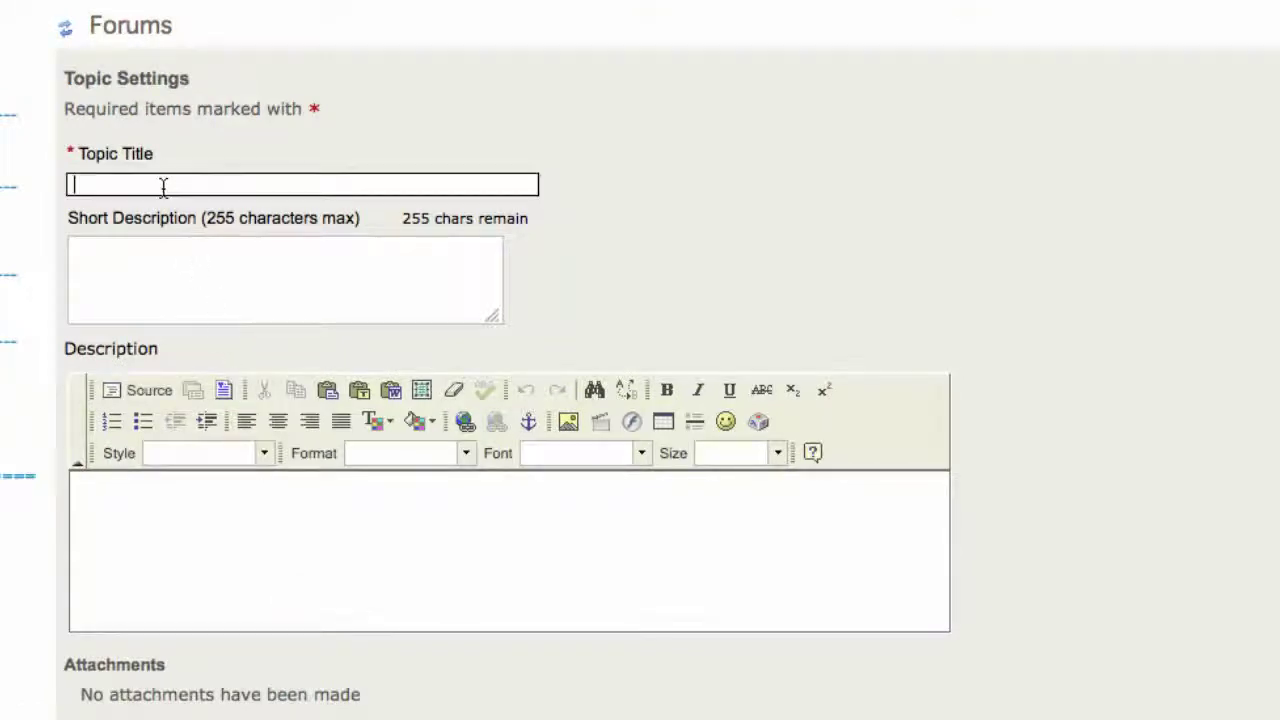
text(Group 2)
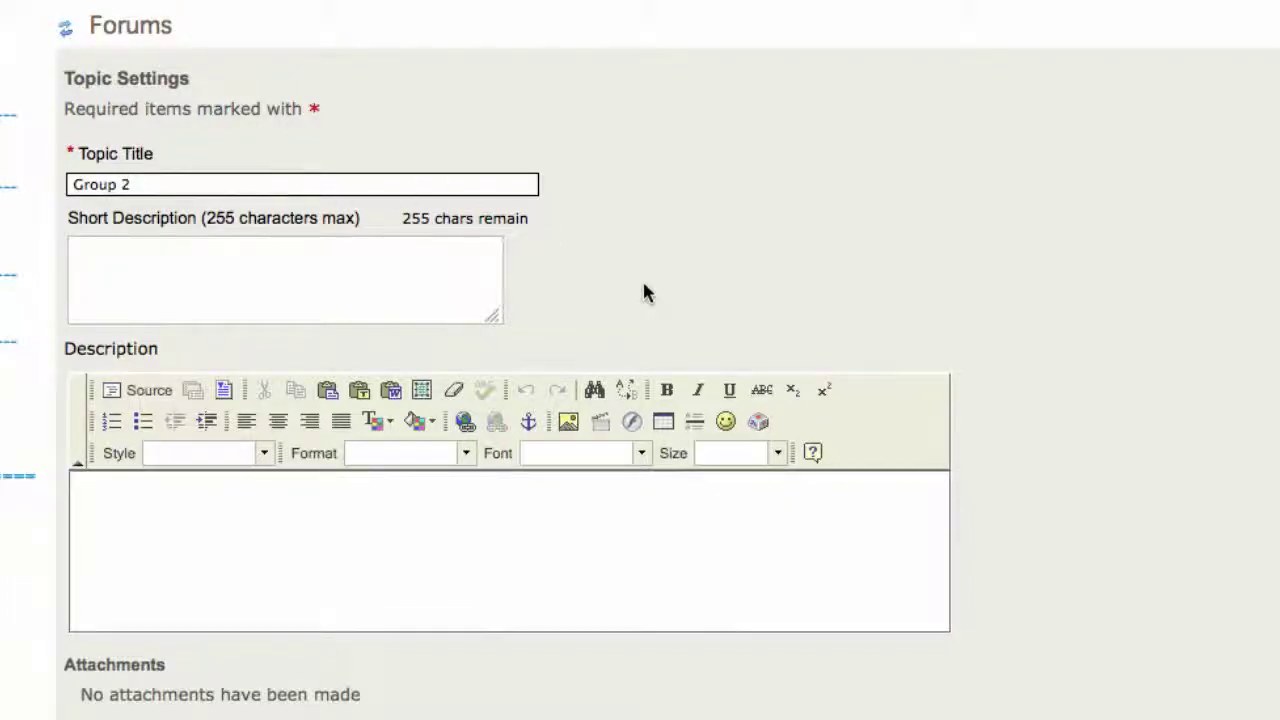
scroll(644, 290, down, 10)
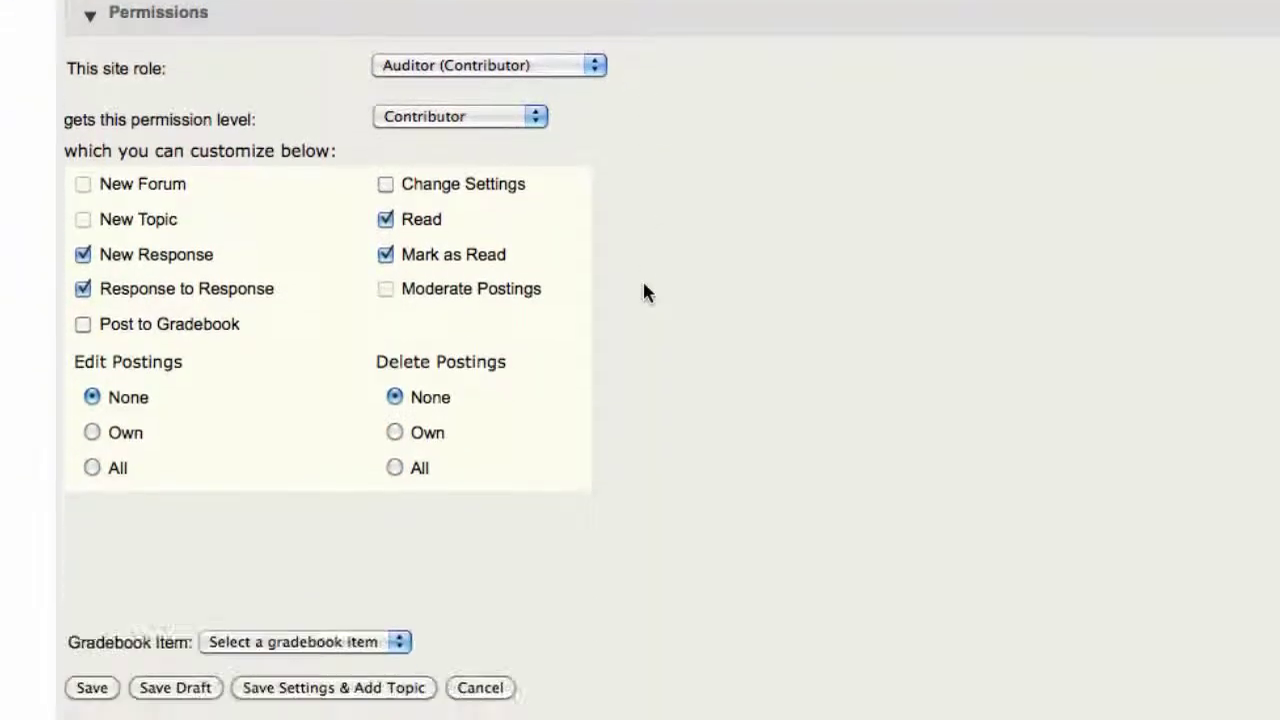
scroll(643, 291, down, 3)
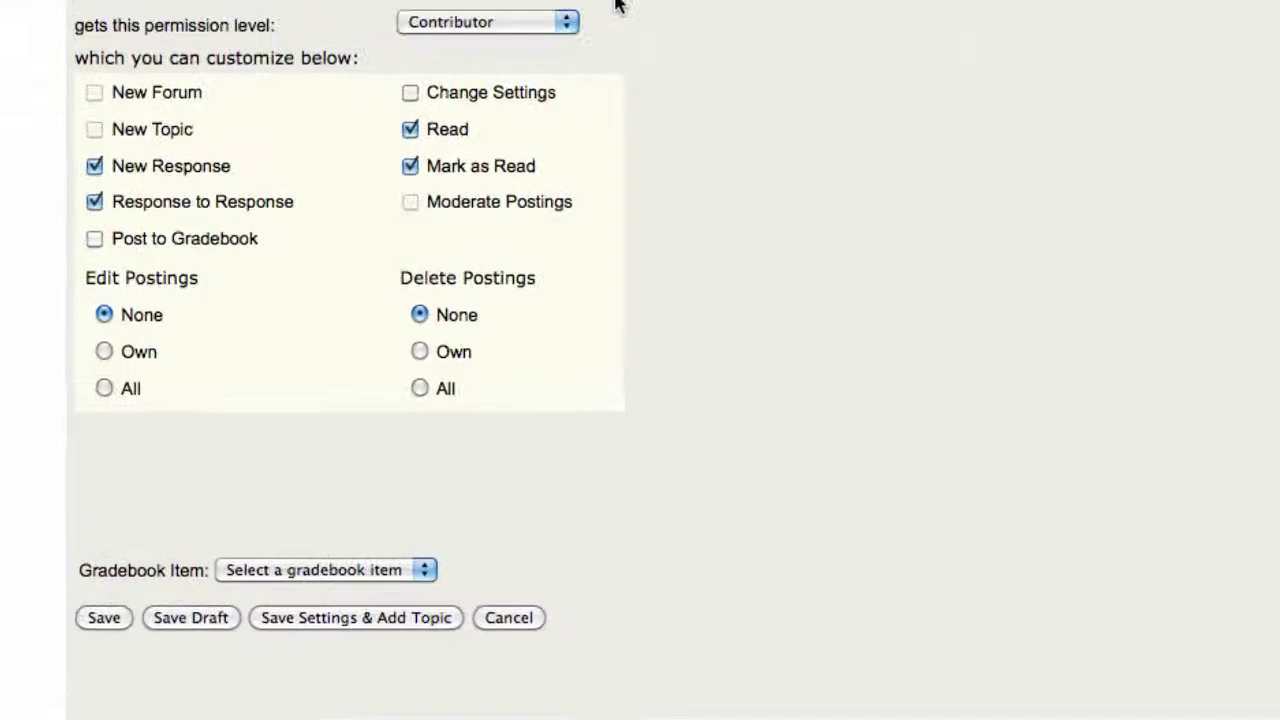
Give the Group 2 role the Contributor permission level and save the topic.
click(700, 89)
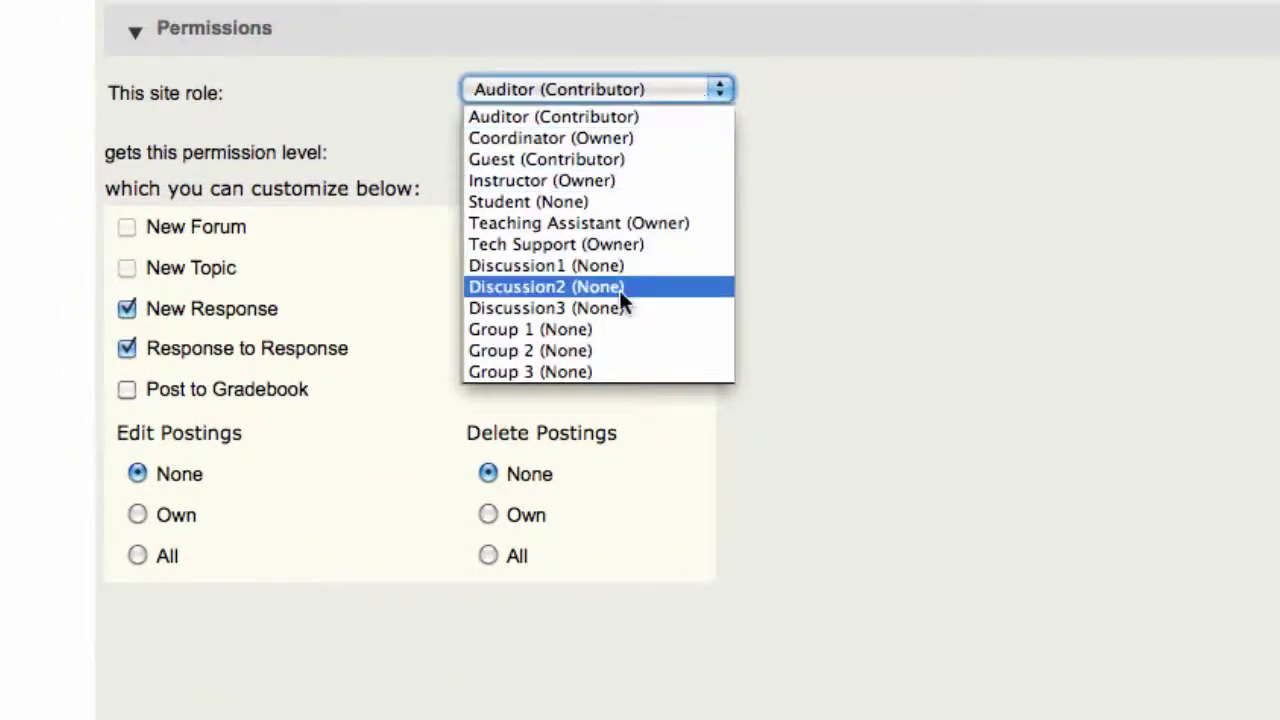
click(583, 352)
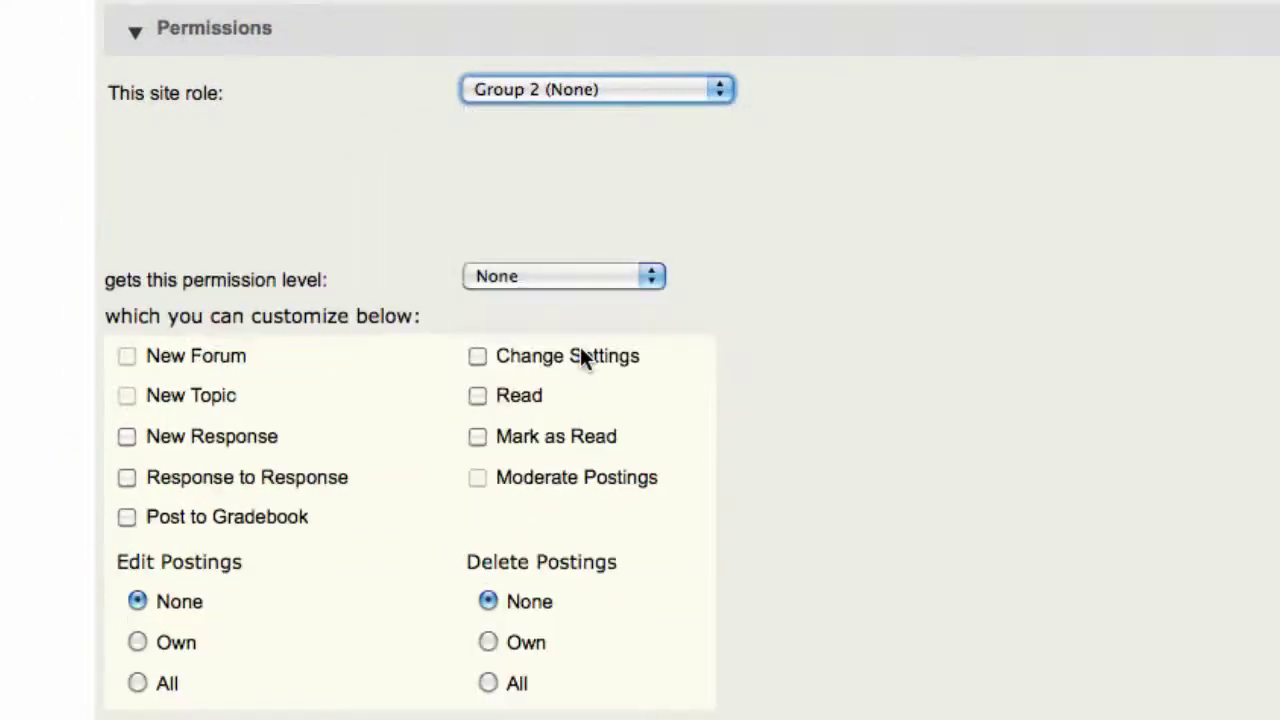
click(543, 276)
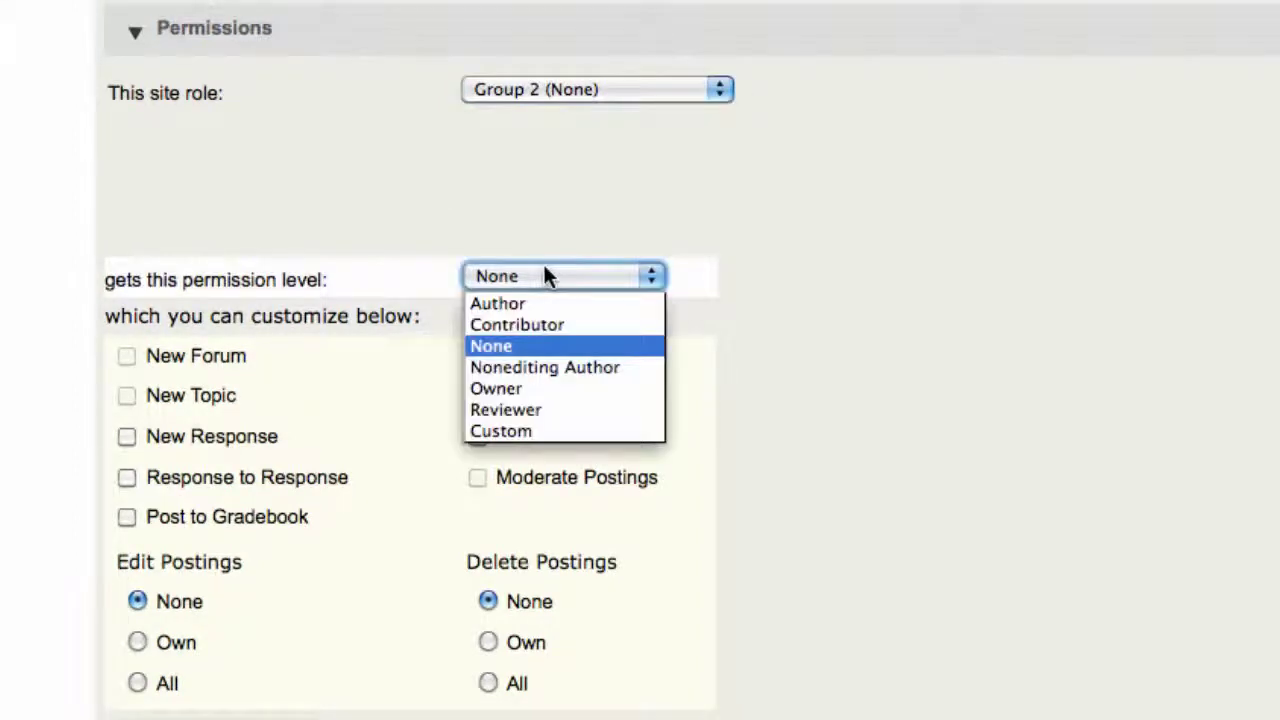
click(530, 323)
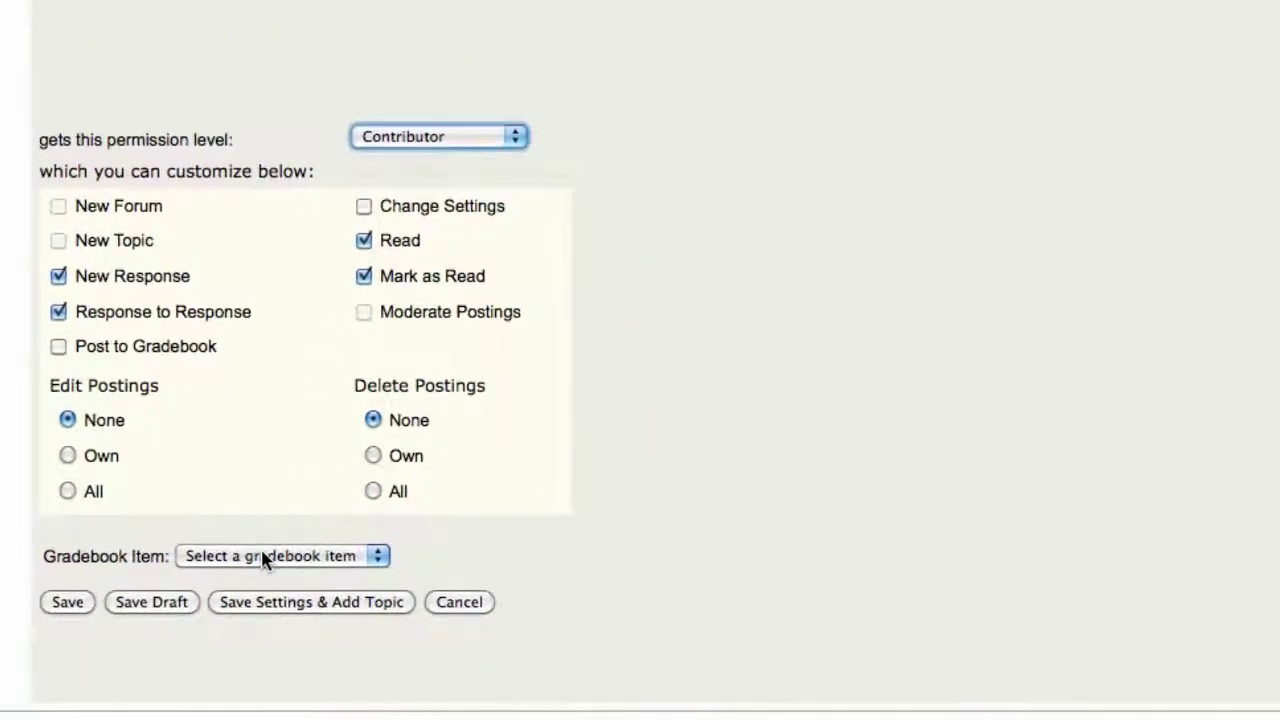
click(270, 605)
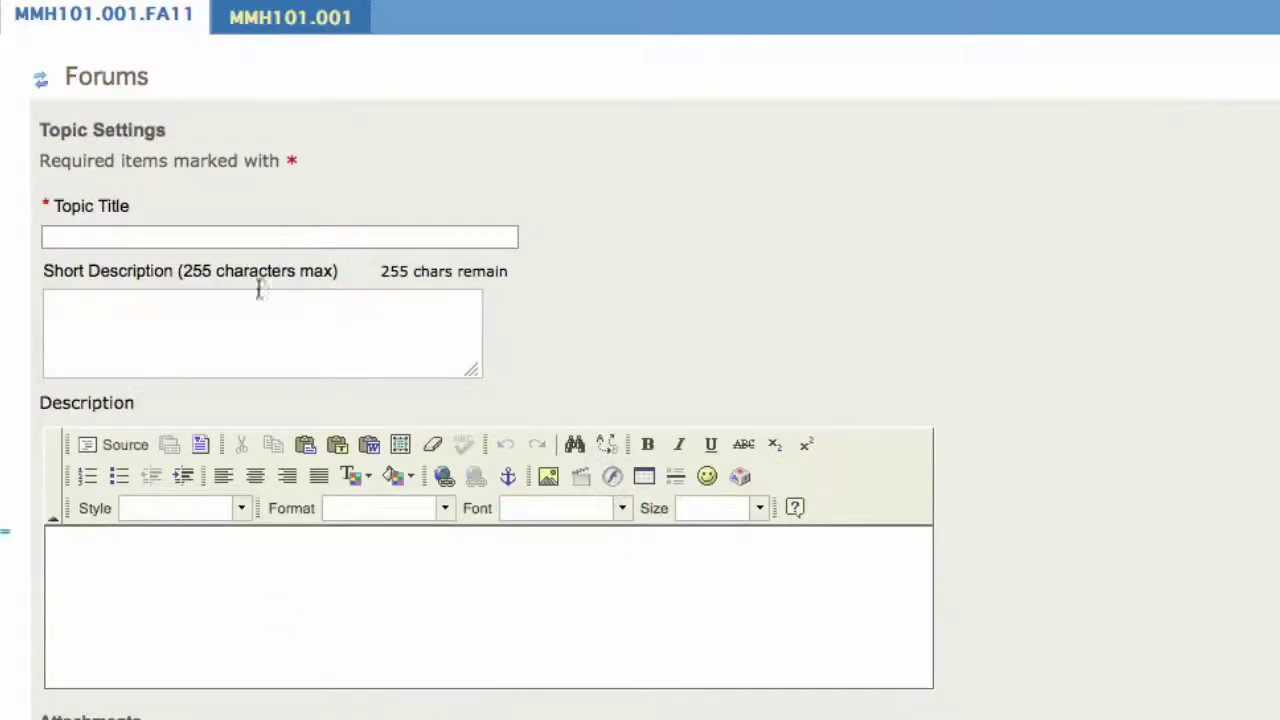
Title the third topic 'Group 3'.
click(237, 236)
text(G)
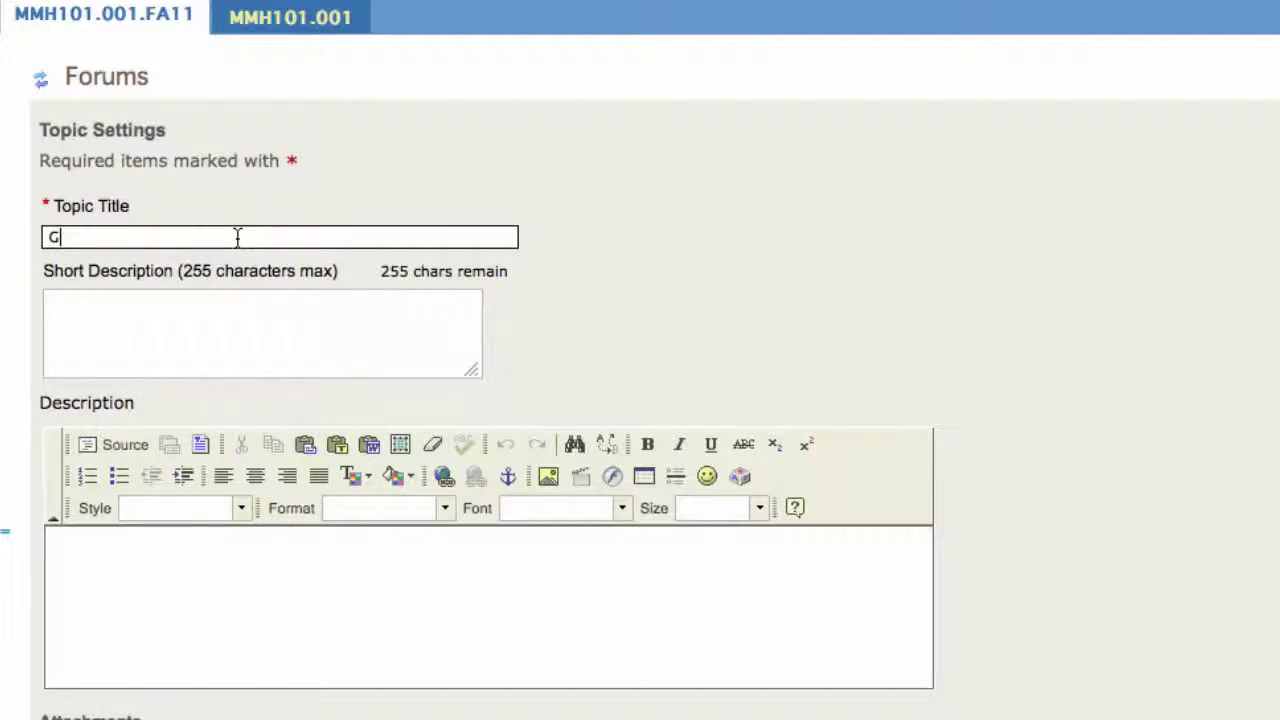
text(roup 3)
scroll(398, 330, down, 5)
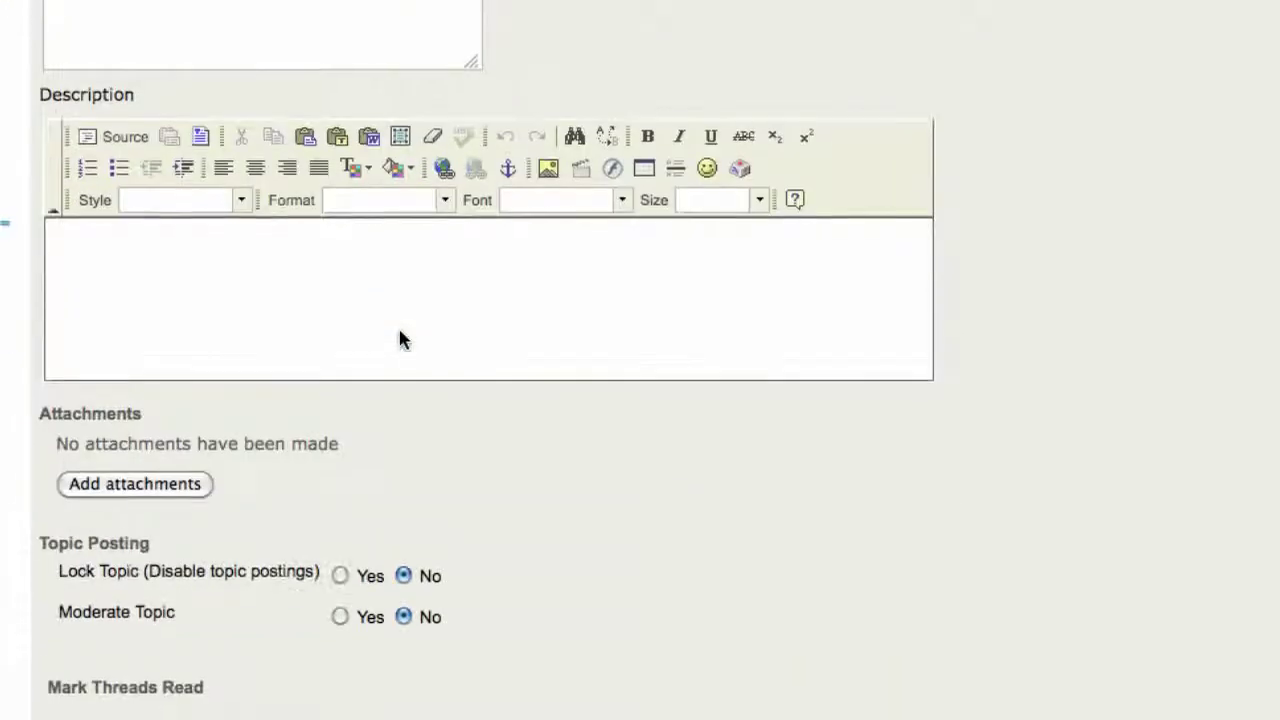
scroll(400, 340, down, 10)
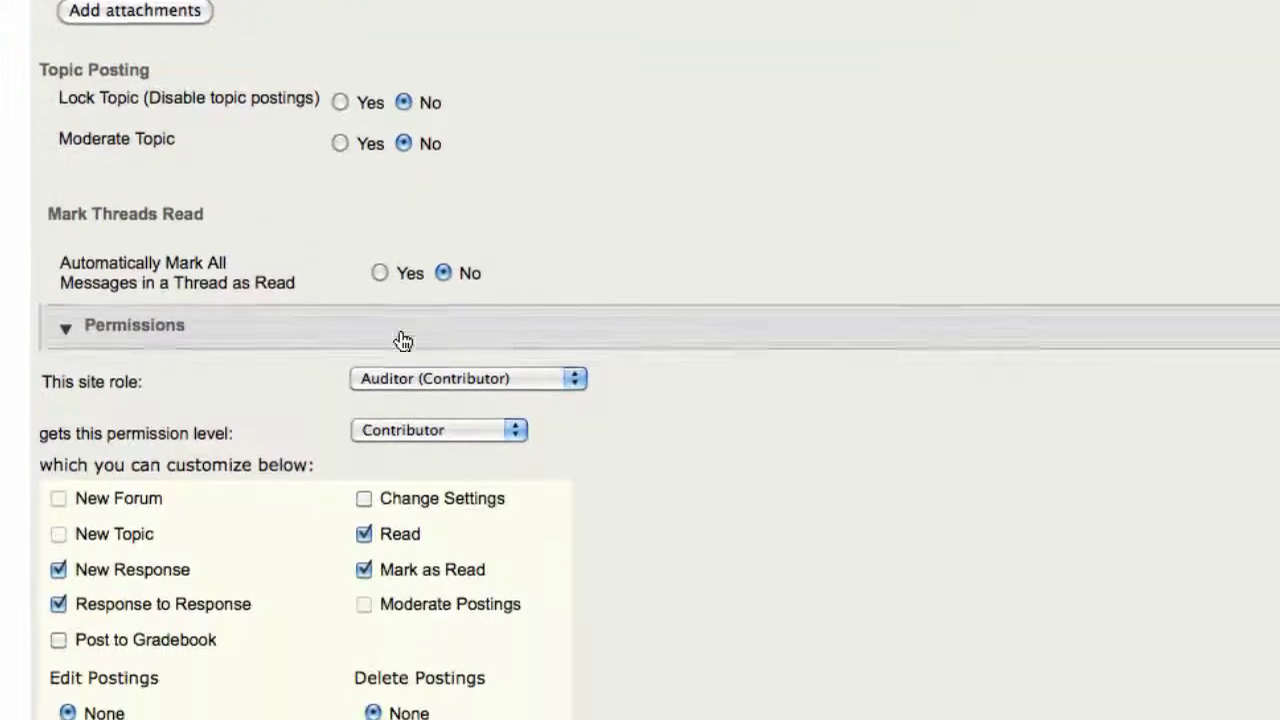
scroll(400, 340, down, 3)
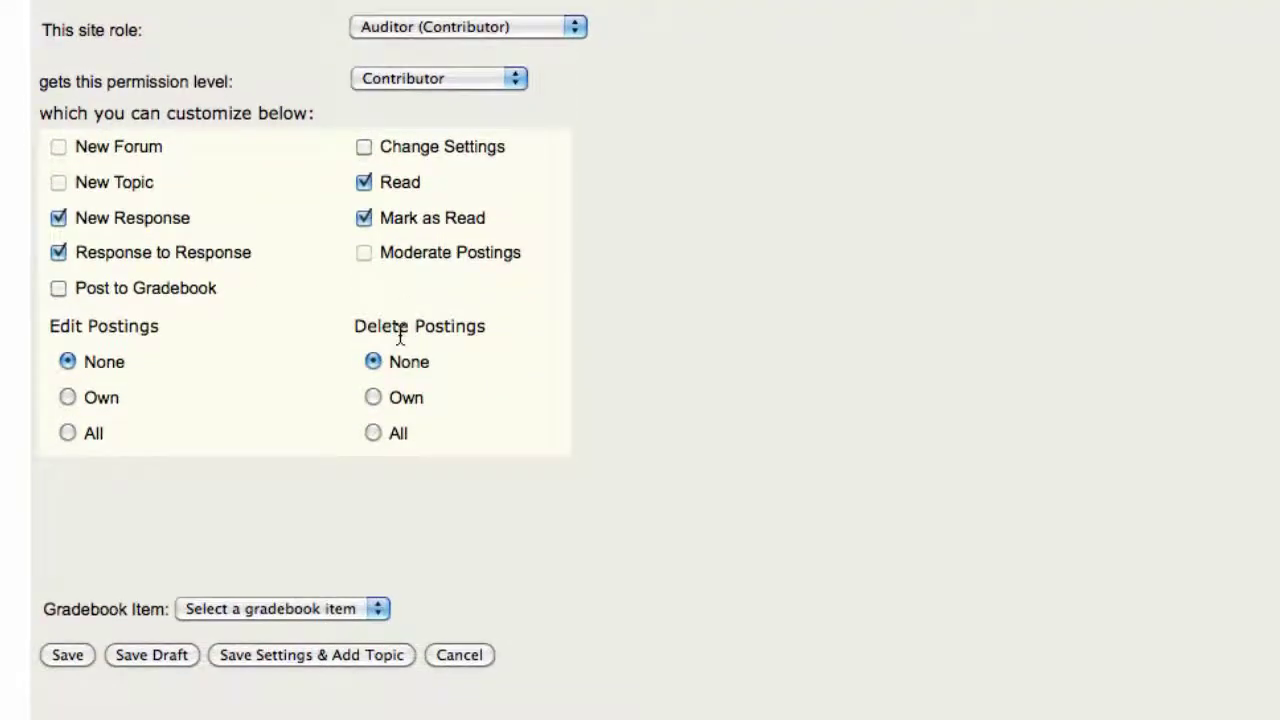
Give the Group 3 role the Contributor permission level and save the topic.
click(447, 30)
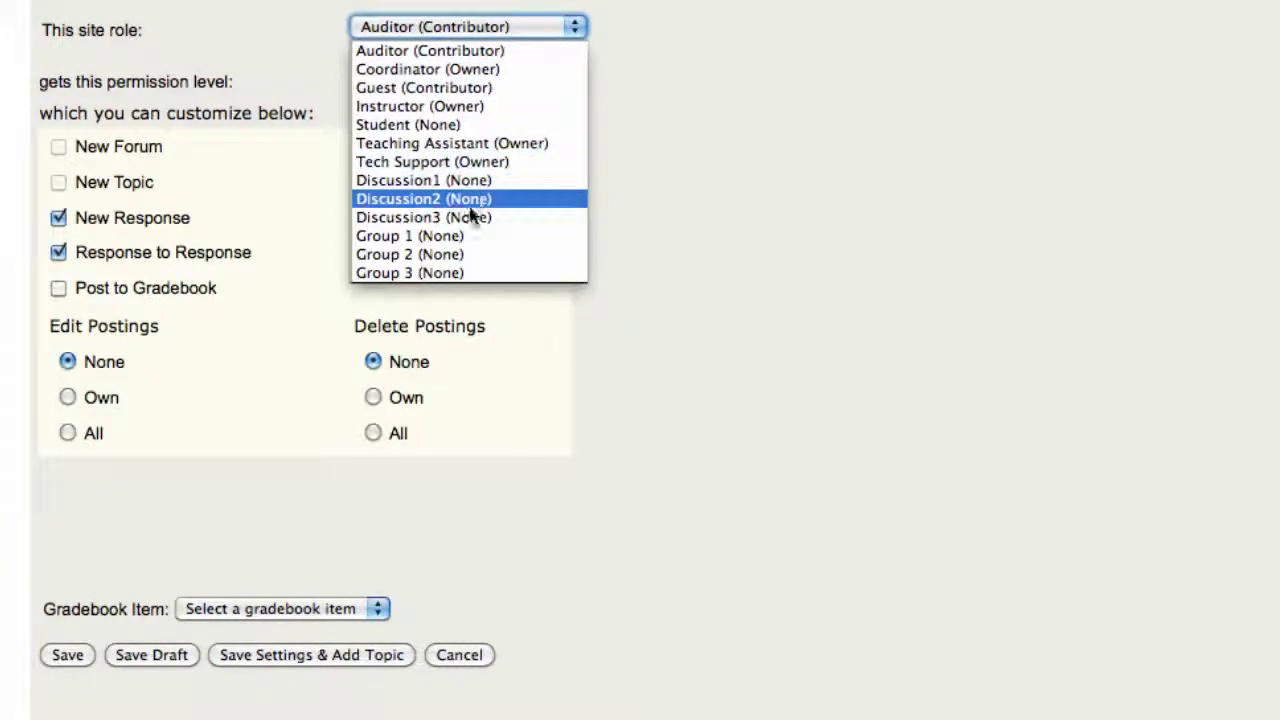
click(458, 274)
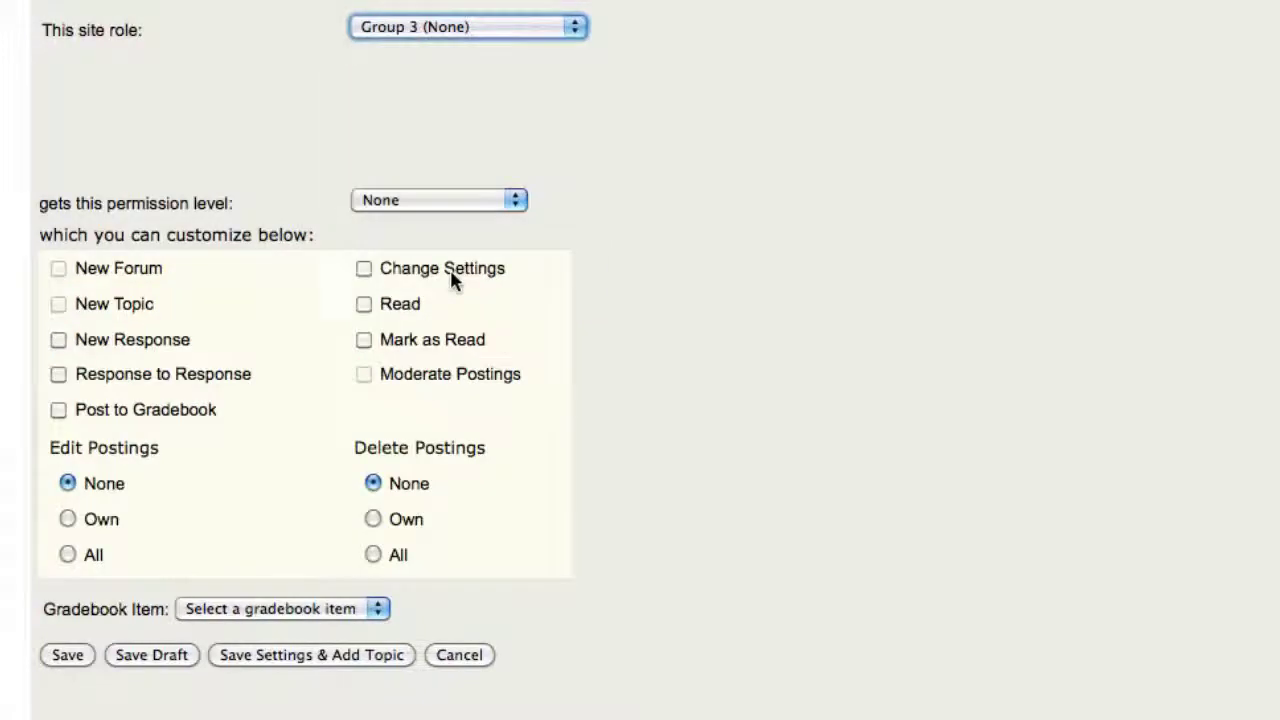
click(446, 200)
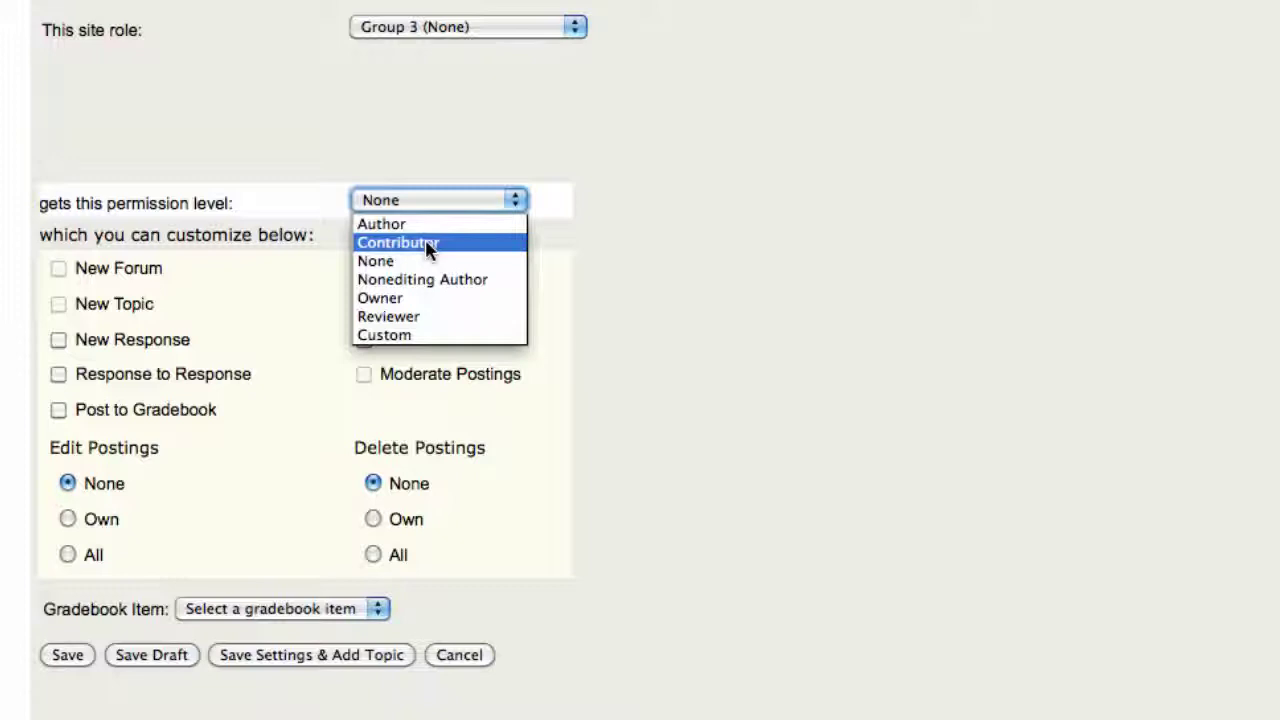
click(426, 242)
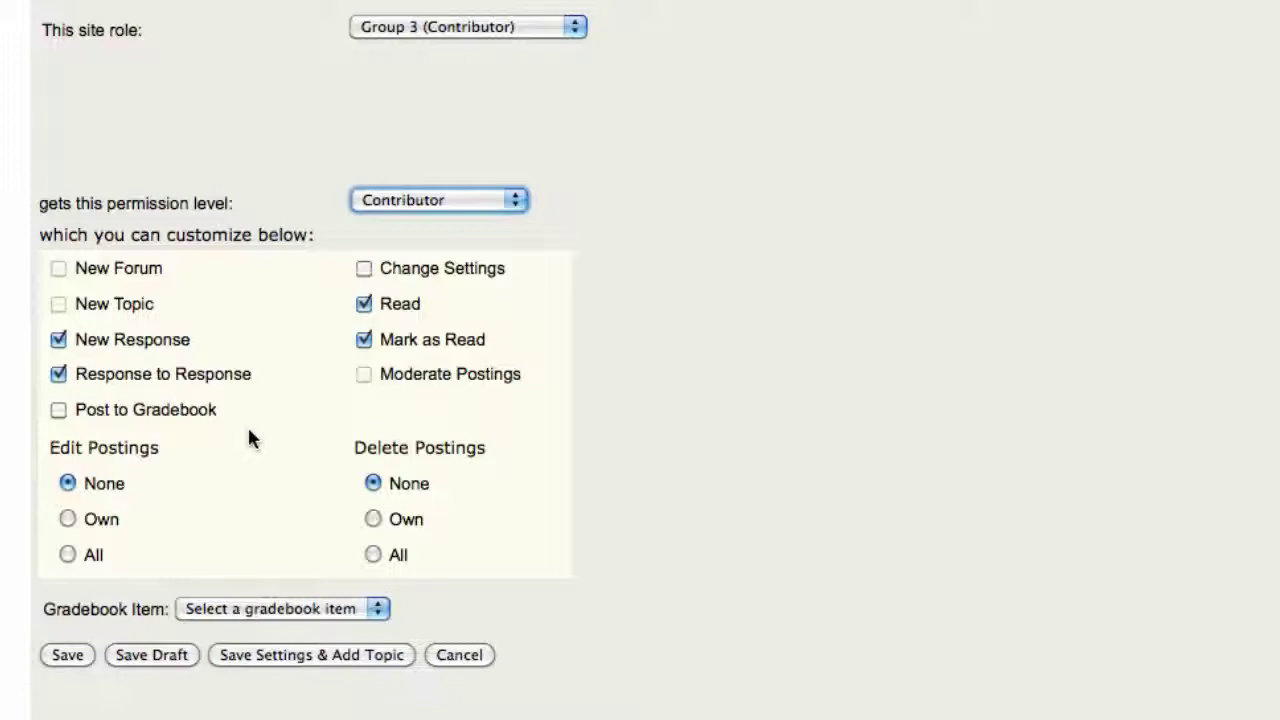
click(72, 652)
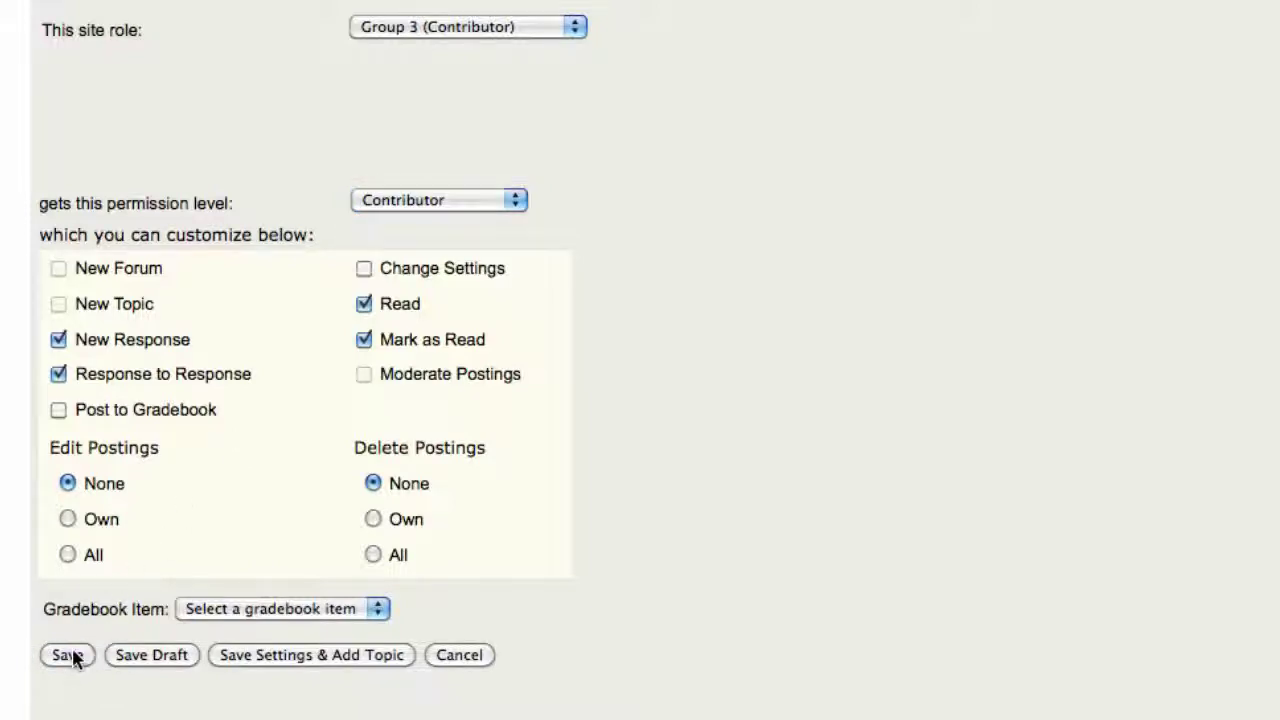